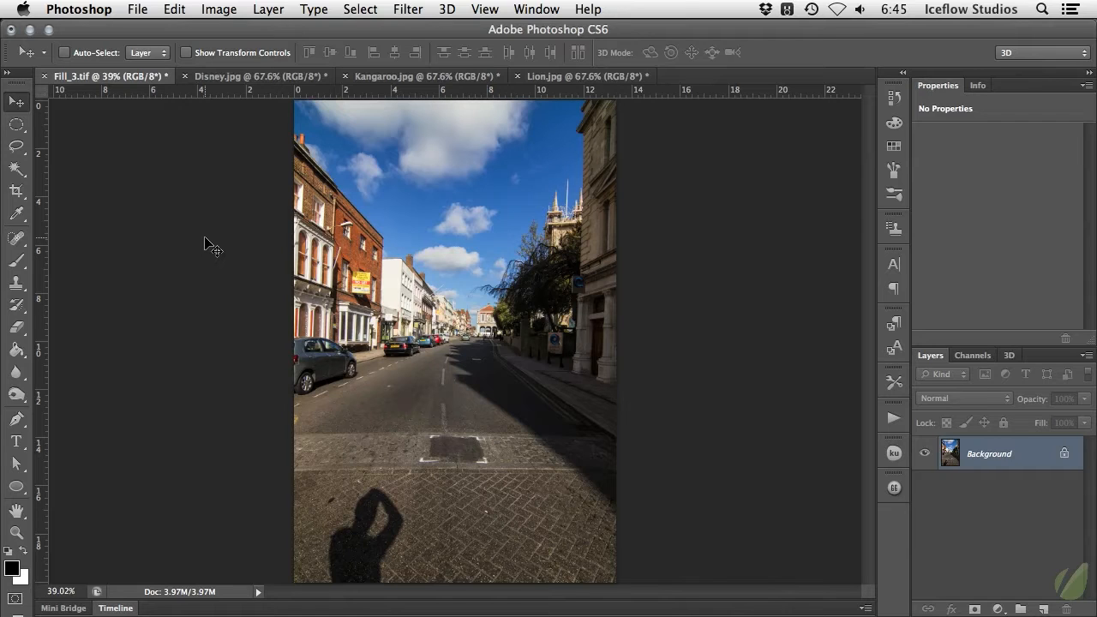
Step: Outline the photographer's shadow on the brick paving with the Patch tool set to Normal mode
{"action": "left_click", "coordinate": [15, 241]}
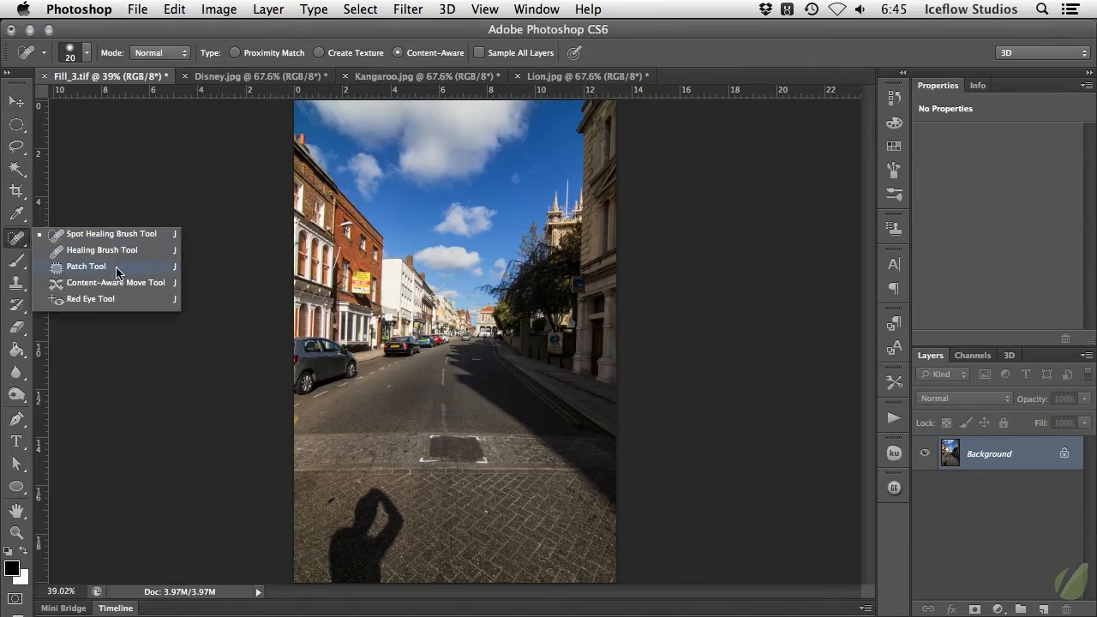
{"action": "left_click", "coordinate": [86, 267]}
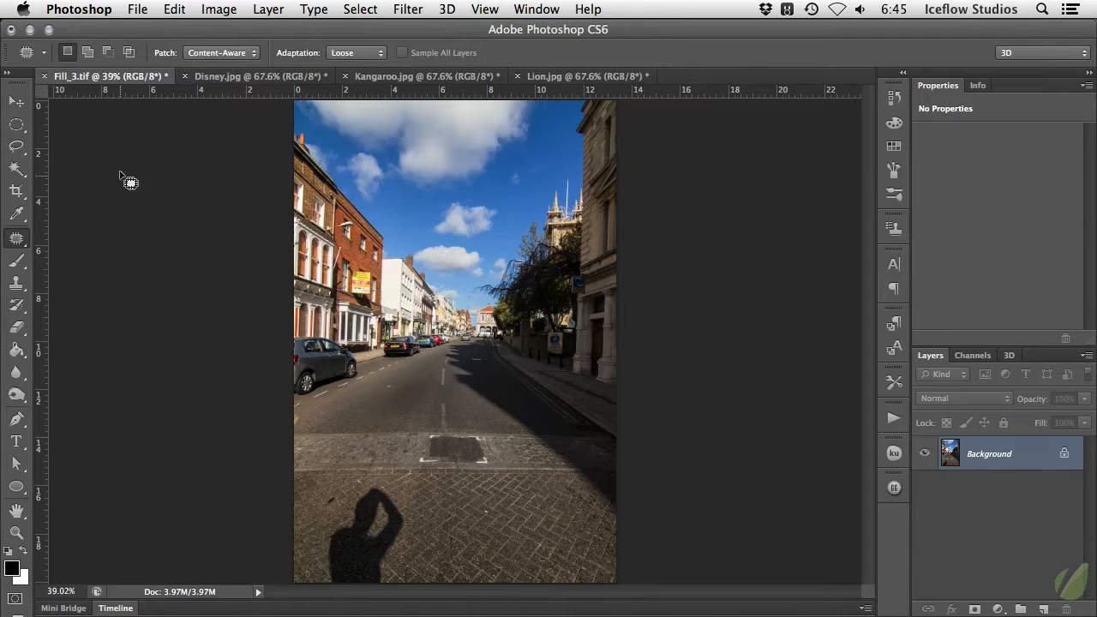
{"action": "left_click", "coordinate": [220, 53]}
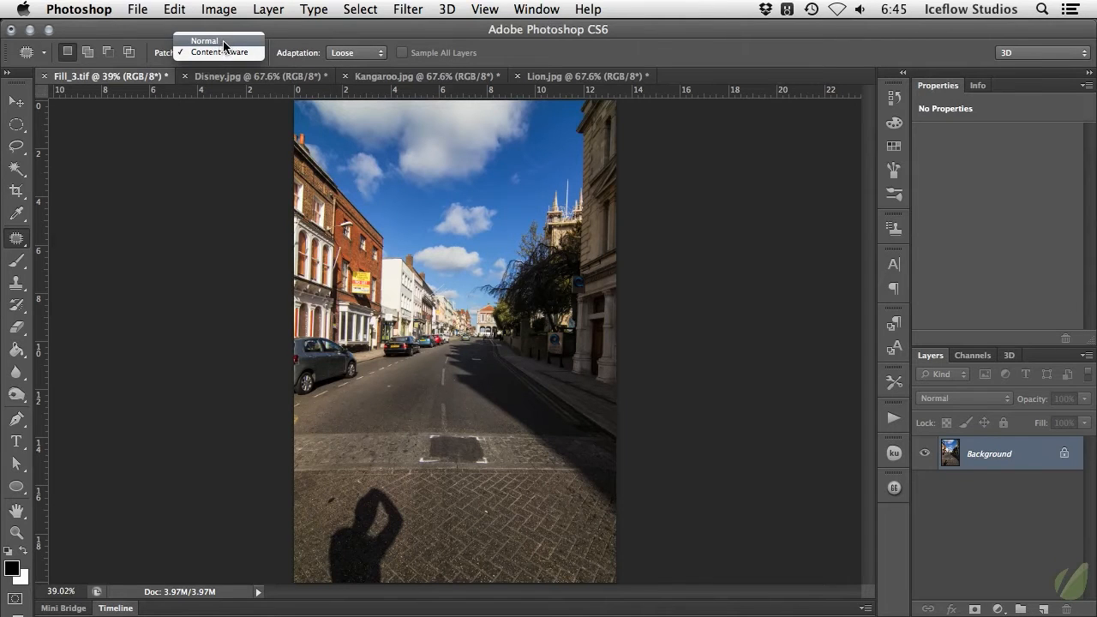
{"action": "left_click", "coordinate": [223, 46]}
{"action": "left_click", "coordinate": [220, 55]}
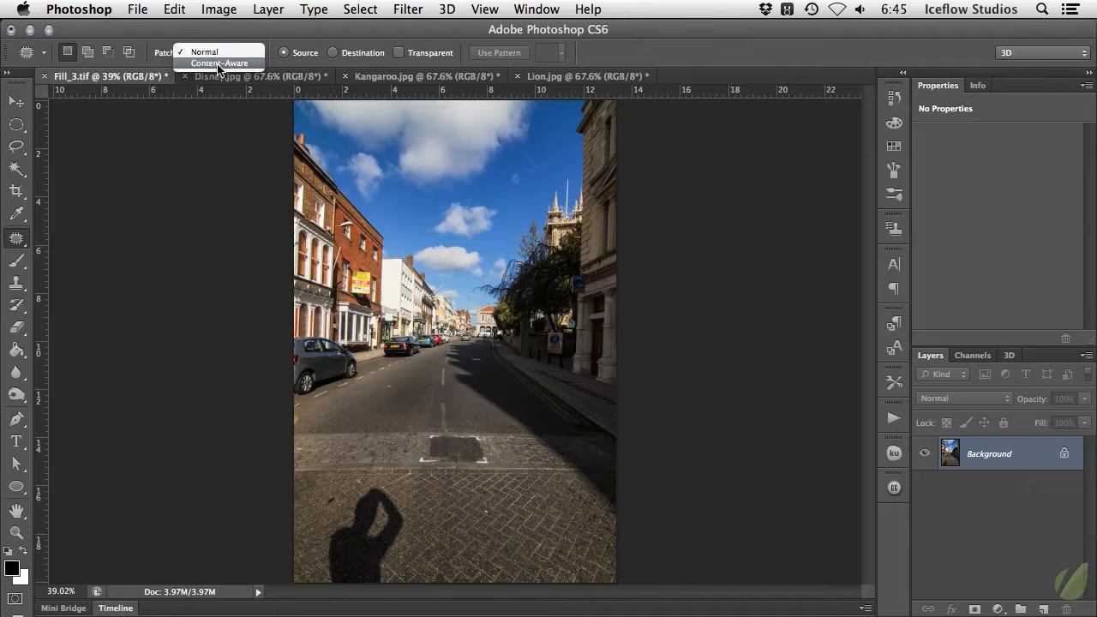
{"action": "left_click", "coordinate": [227, 54]}
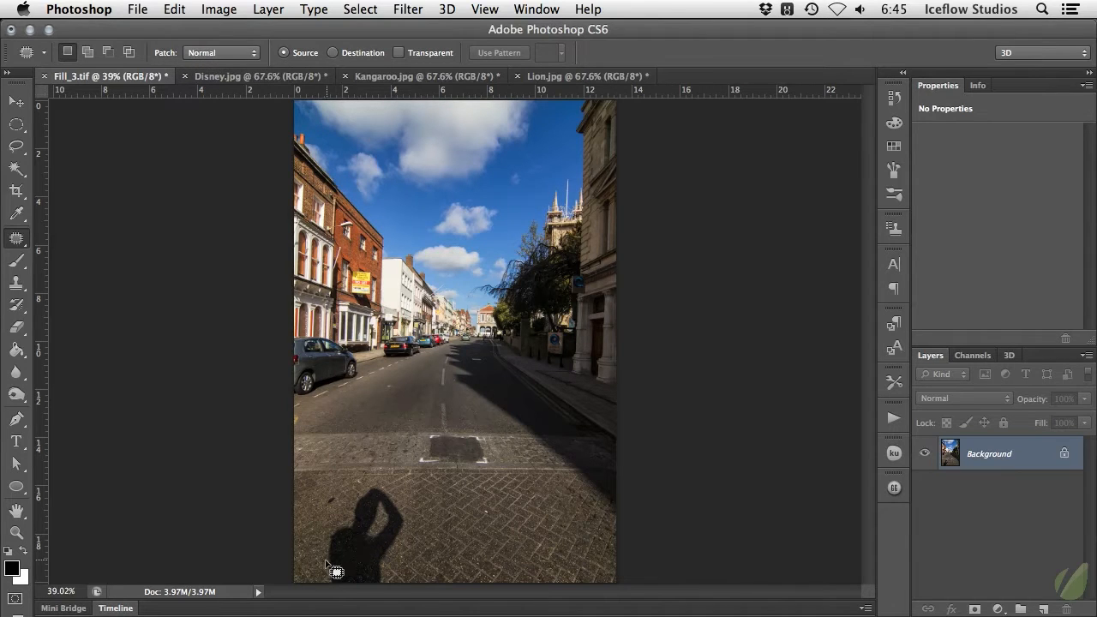
{"action": "mouse_move", "coordinate": [324, 582]}
{"action": "left_mouse_down"}
{"action": "mouse_move", "coordinate": [326, 525]}
{"action": "mouse_move", "coordinate": [352, 488]}
{"action": "mouse_move", "coordinate": [376, 477]}
{"action": "mouse_move", "coordinate": [408, 499]}
{"action": "mouse_move", "coordinate": [397, 585]}
{"action": "left_mouse_up"}
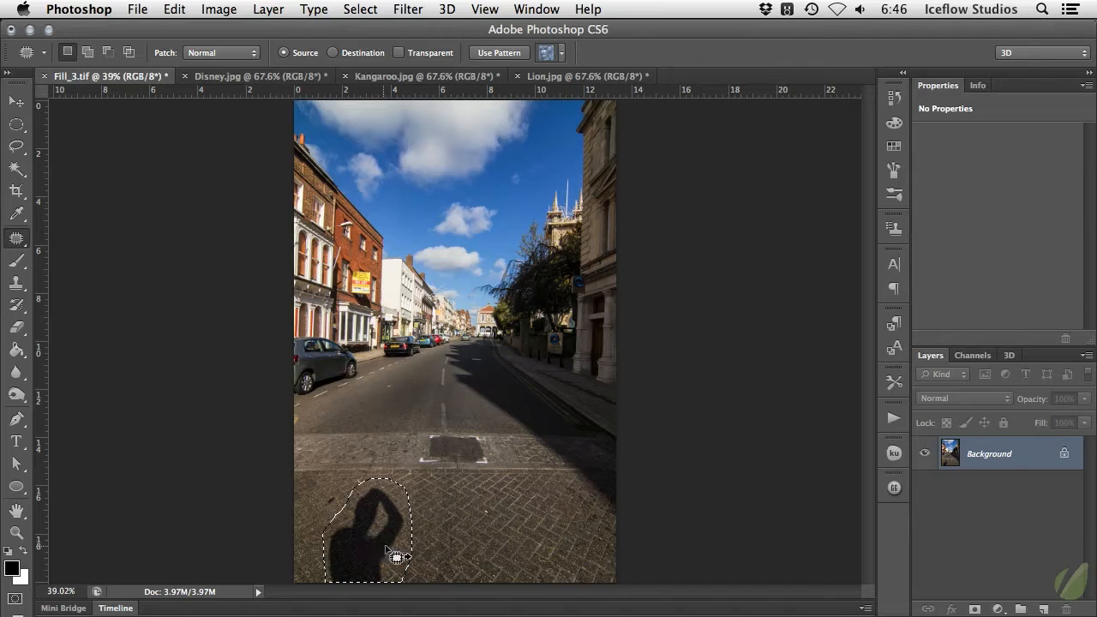
Step: Try to patch the shadow in Normal mode from the paving to its right and deselect, then undo both
{"action": "left_click_drag", "start_coordinate": [387, 539], "coordinate": [462, 538]}
{"action": "key", "text": "super+d"}
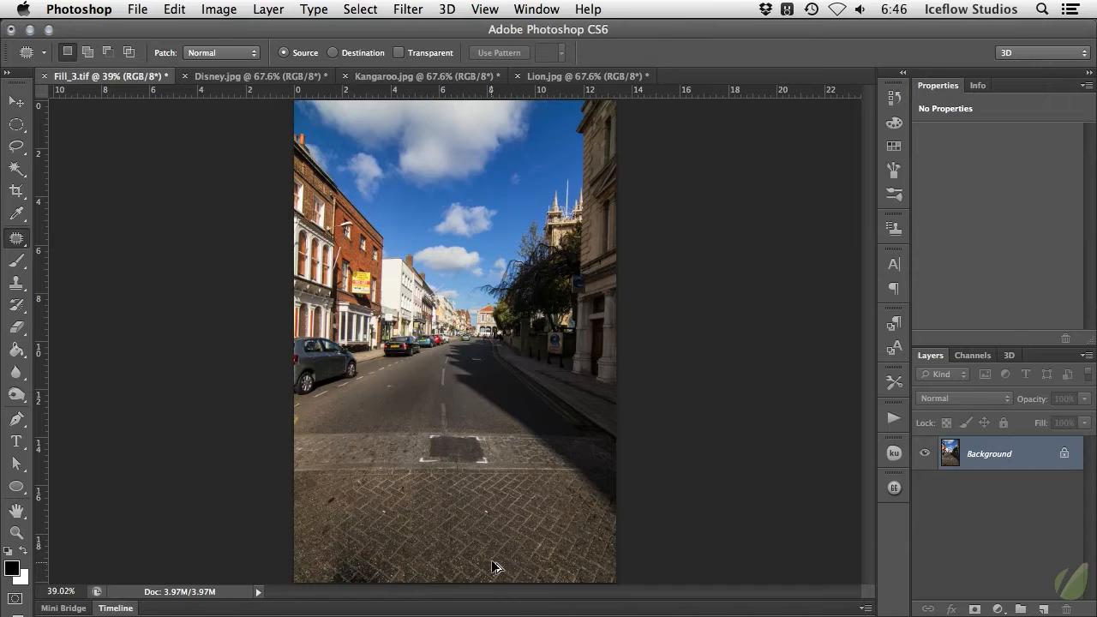
{"action": "key", "text": "super+alt+z"}
{"action": "key", "text": "super+alt+z"}
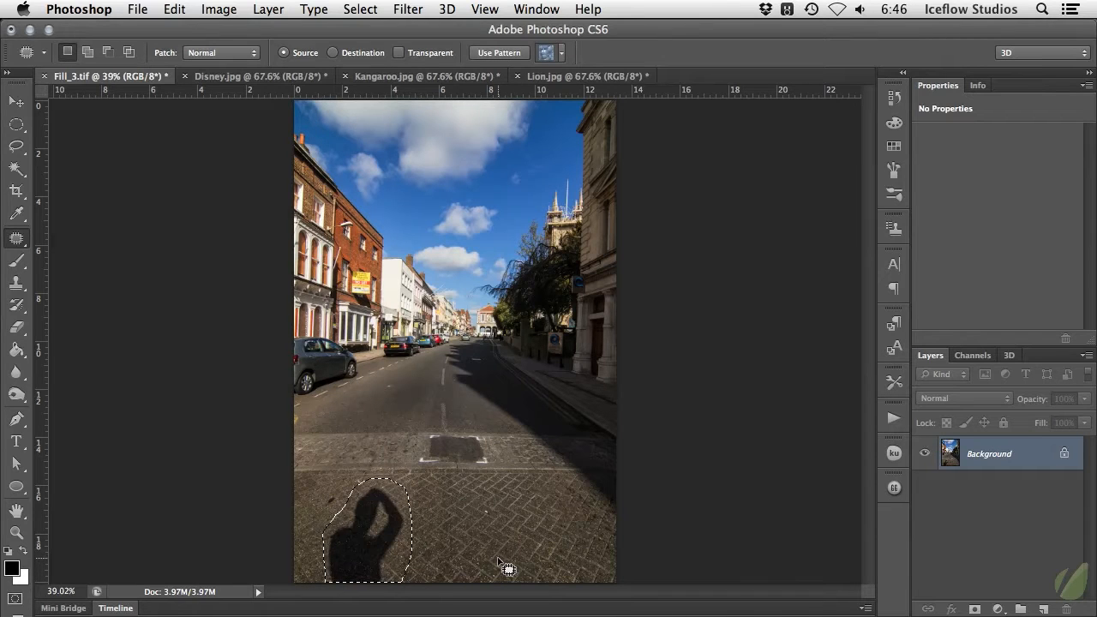
Step: Patch the outlined shadow from the paving to its right using Content-Aware mode with Very Loose adaptation, and clear the selection
{"action": "left_click", "coordinate": [221, 54]}
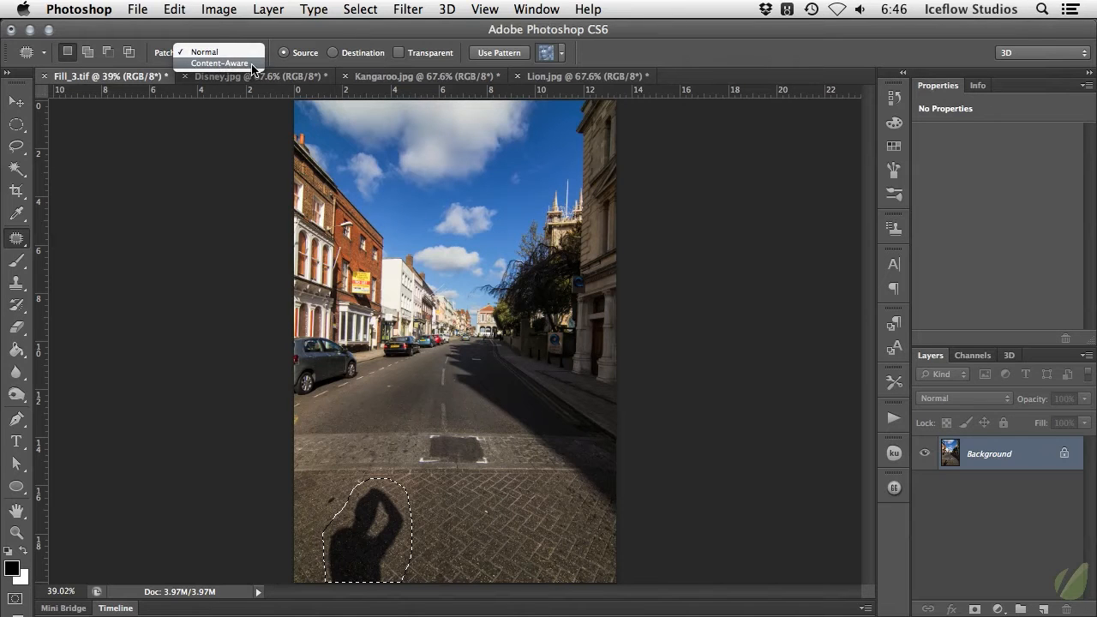
{"action": "left_click", "coordinate": [254, 67]}
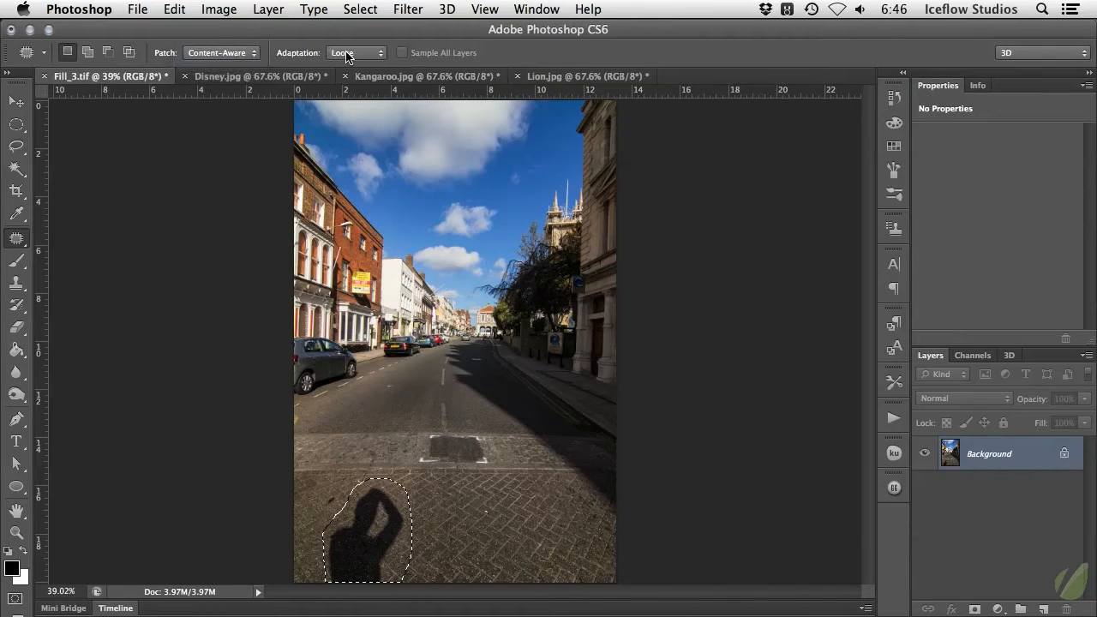
{"action": "left_click", "coordinate": [367, 54]}
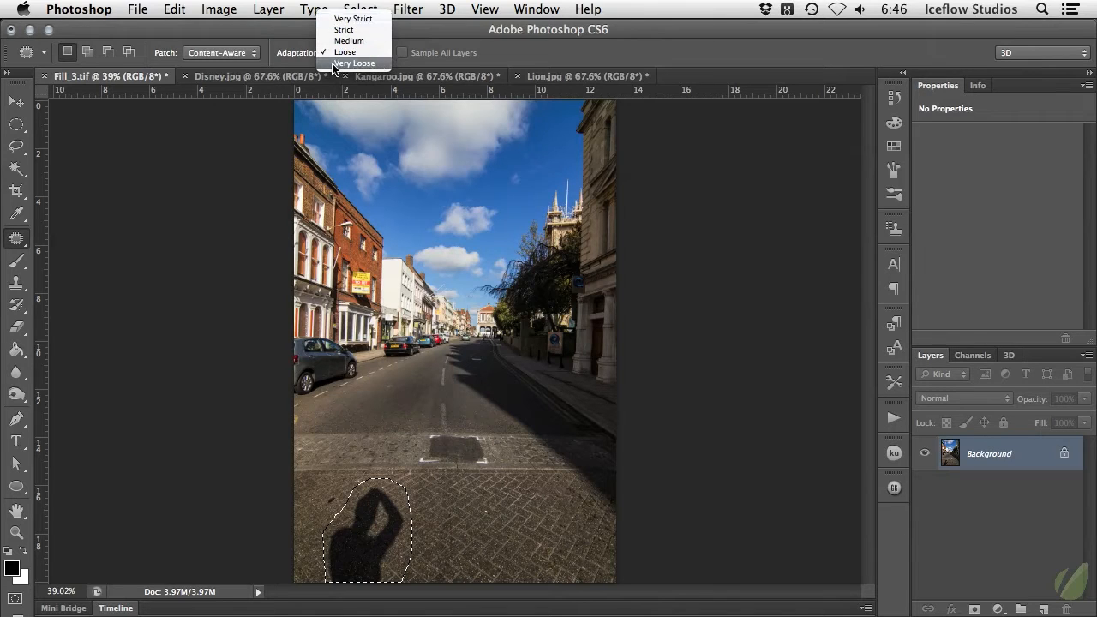
{"action": "left_click", "coordinate": [380, 64]}
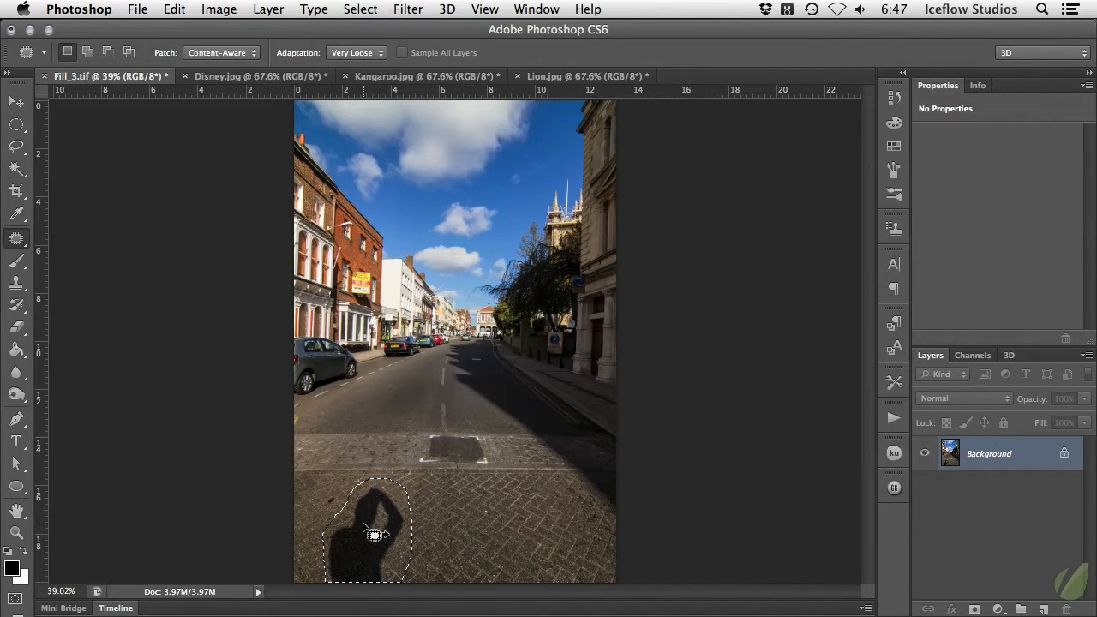
{"action": "left_click_drag", "start_coordinate": [368, 521], "coordinate": [461, 517]}
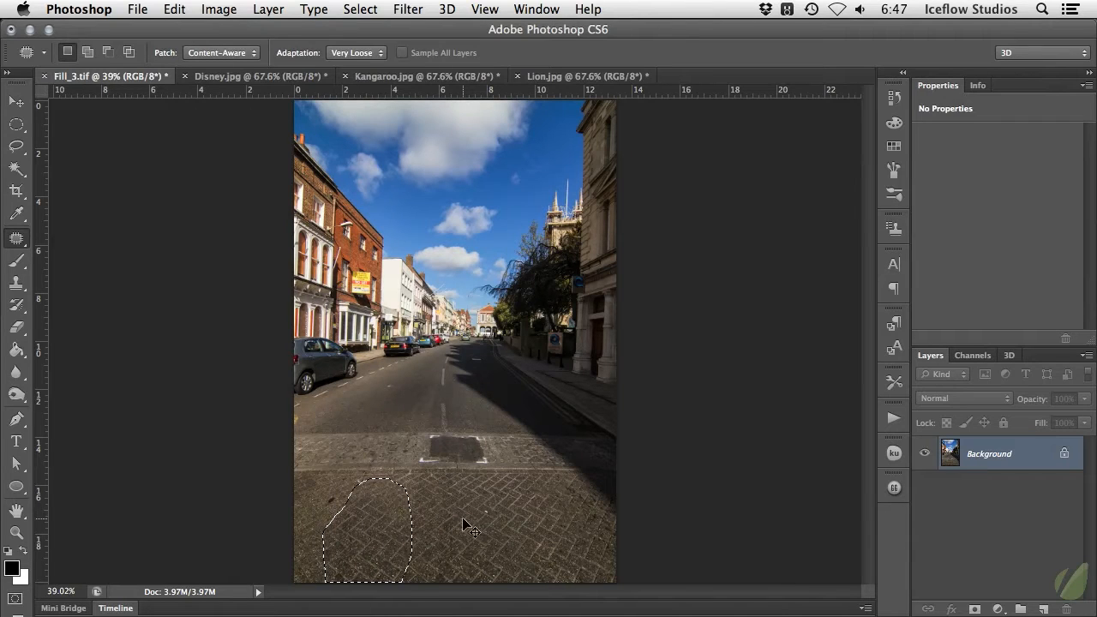
{"action": "key", "text": "super+d"}
Step: In the Disney.jpg image, lasso the lampposts and trees to the right of the castle
{"action": "left_click", "coordinate": [255, 78]}
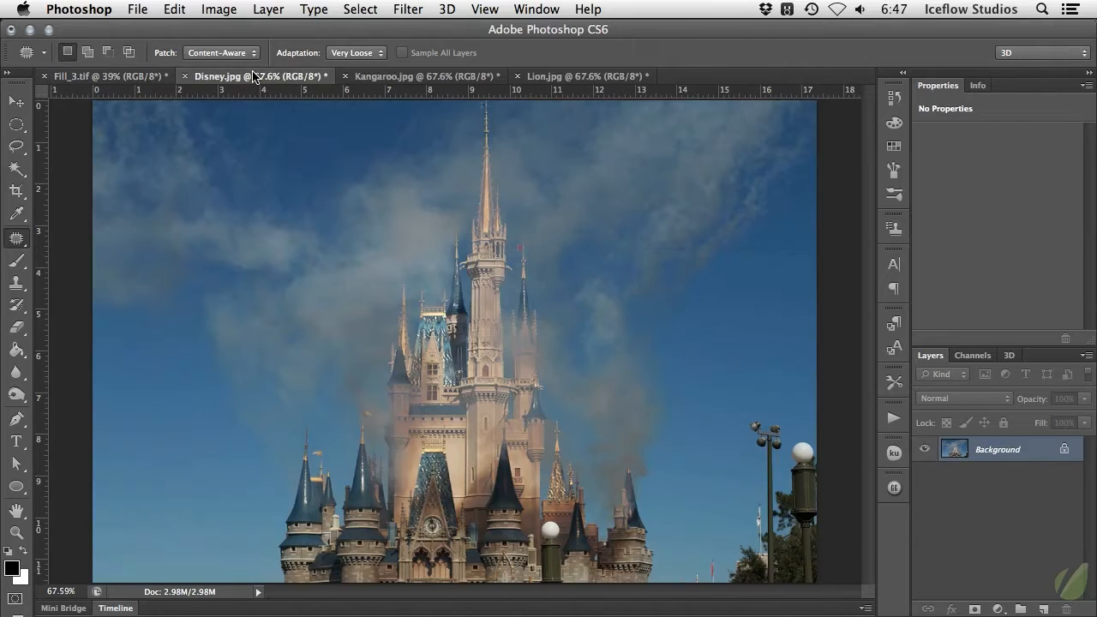
{"action": "key", "text": "l"}
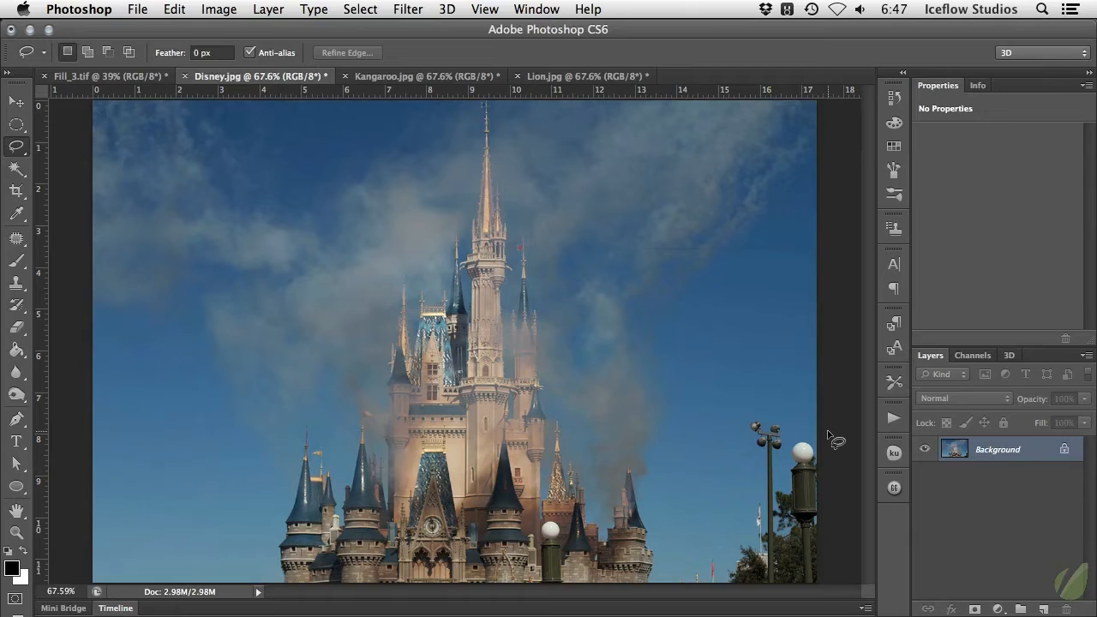
{"action": "mouse_move", "coordinate": [824, 433]}
{"action": "left_mouse_down"}
{"action": "mouse_move", "coordinate": [749, 404]}
{"action": "mouse_move", "coordinate": [724, 411]}
{"action": "mouse_move", "coordinate": [669, 505]}
{"action": "mouse_move", "coordinate": [665, 576]}
{"action": "mouse_move", "coordinate": [681, 590]}
{"action": "mouse_move", "coordinate": [856, 595]}
{"action": "left_mouse_up"}
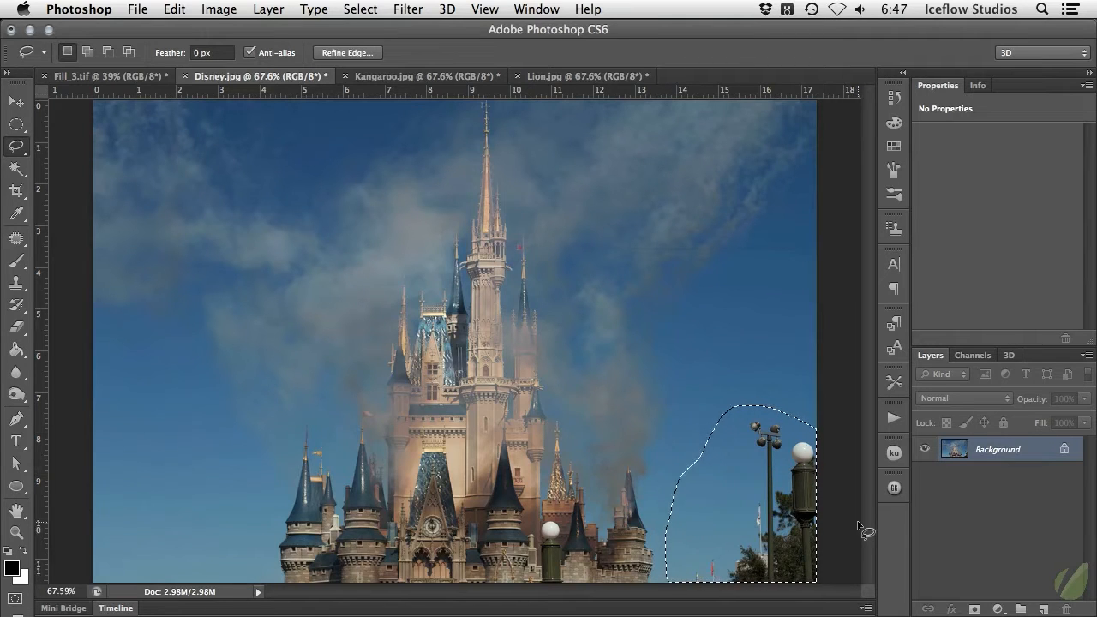
Step: Try a Content-Aware fill at 100% opacity on the selected lampposts and trees, then undo it
{"action": "key", "text": "shift+BackSpace"}
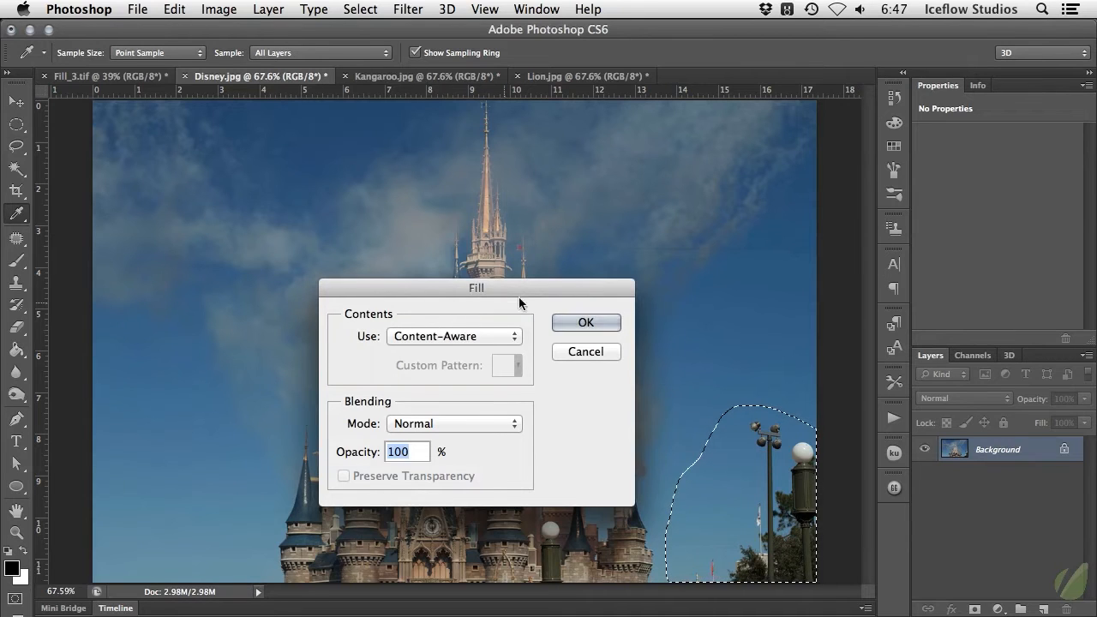
{"action": "left_click", "coordinate": [512, 340]}
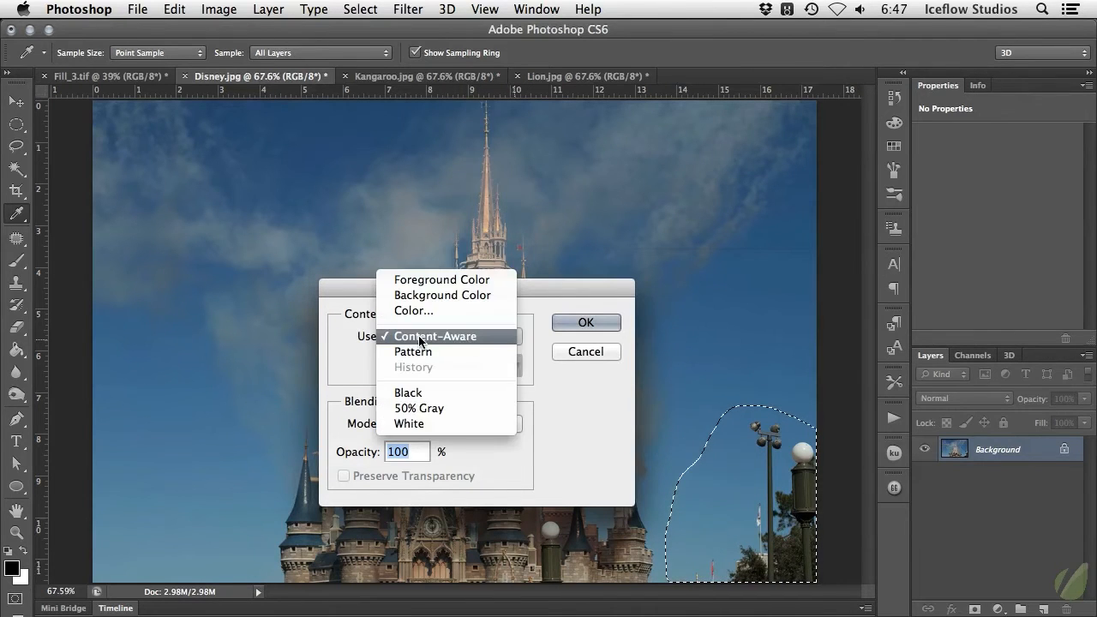
{"action": "left_click", "coordinate": [481, 335]}
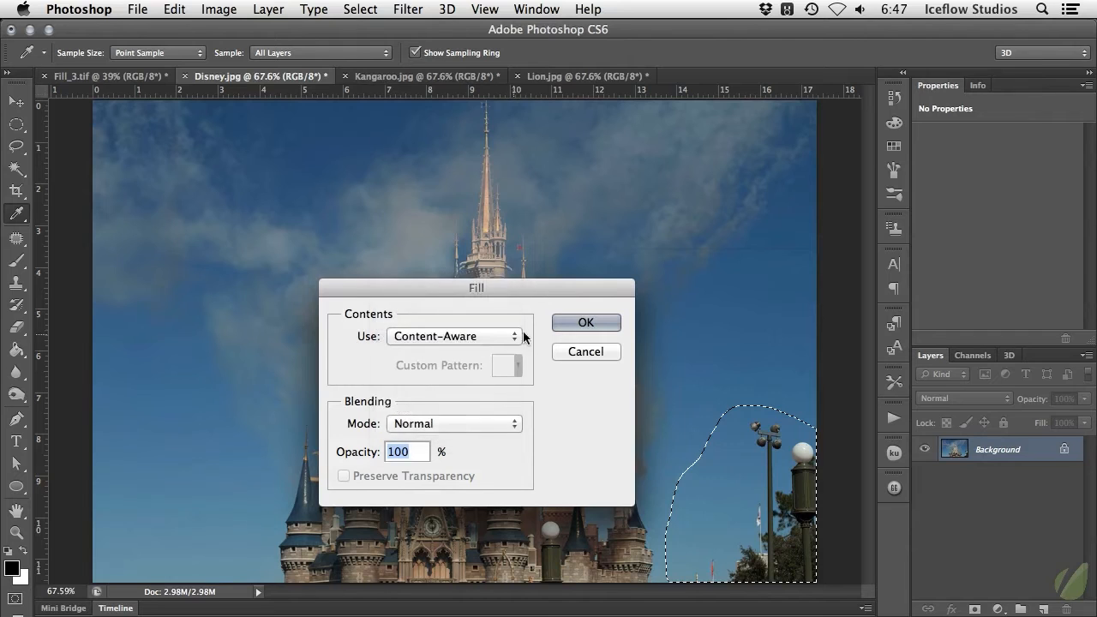
{"action": "left_click", "coordinate": [585, 322]}
{"action": "key", "text": "l"}
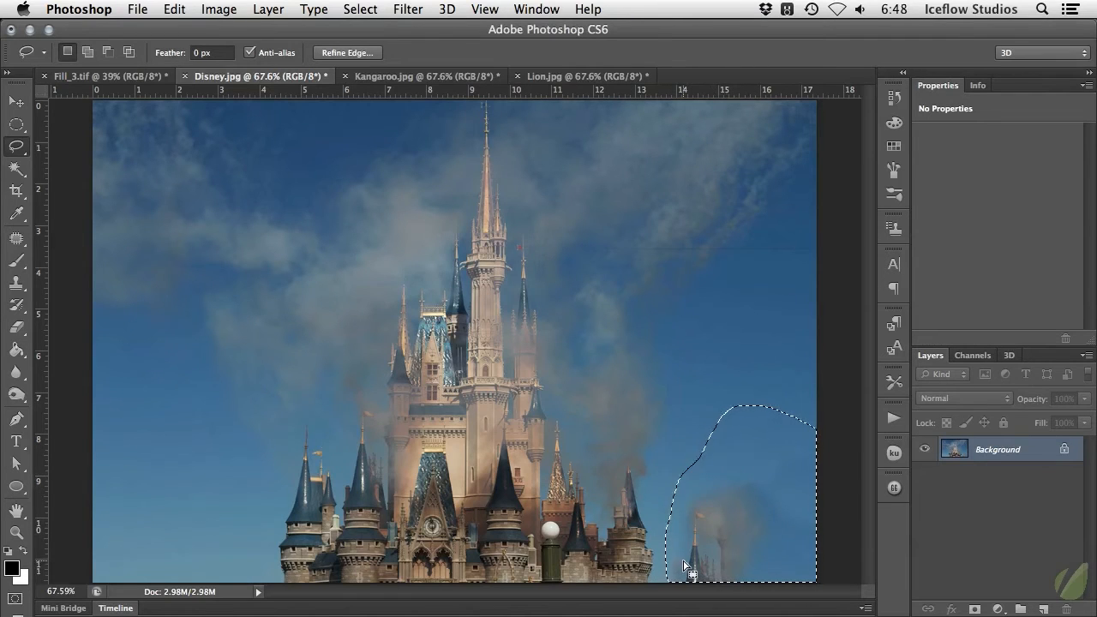
{"action": "key", "text": "super+z"}
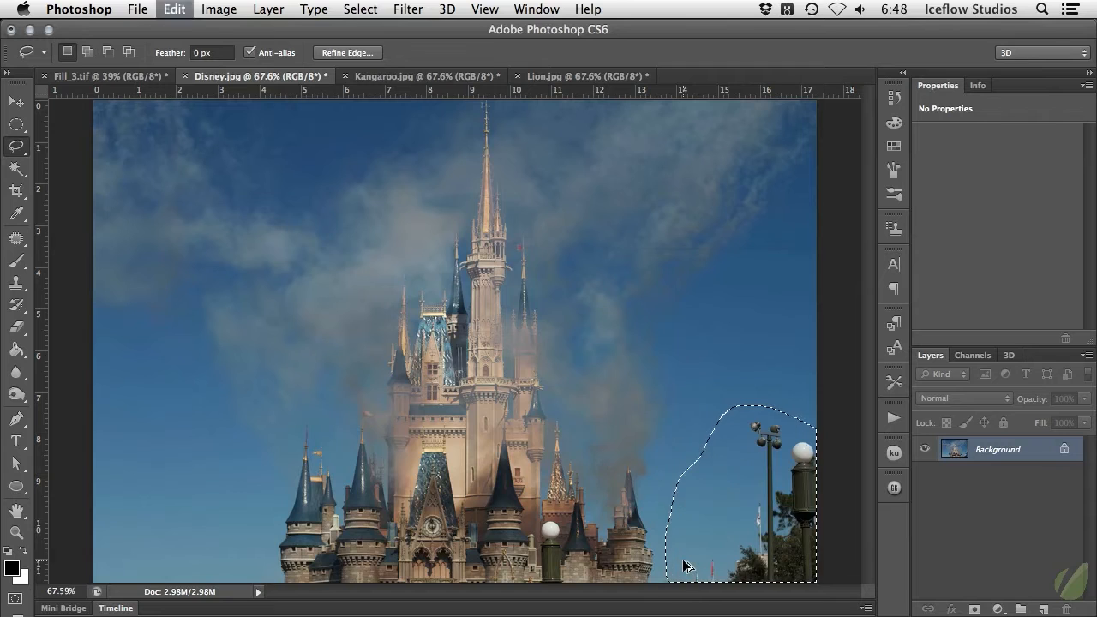
Step: Patch the selected lampposts and trees with the clear sky left of the castle, then deselect
{"action": "left_click", "coordinate": [17, 238]}
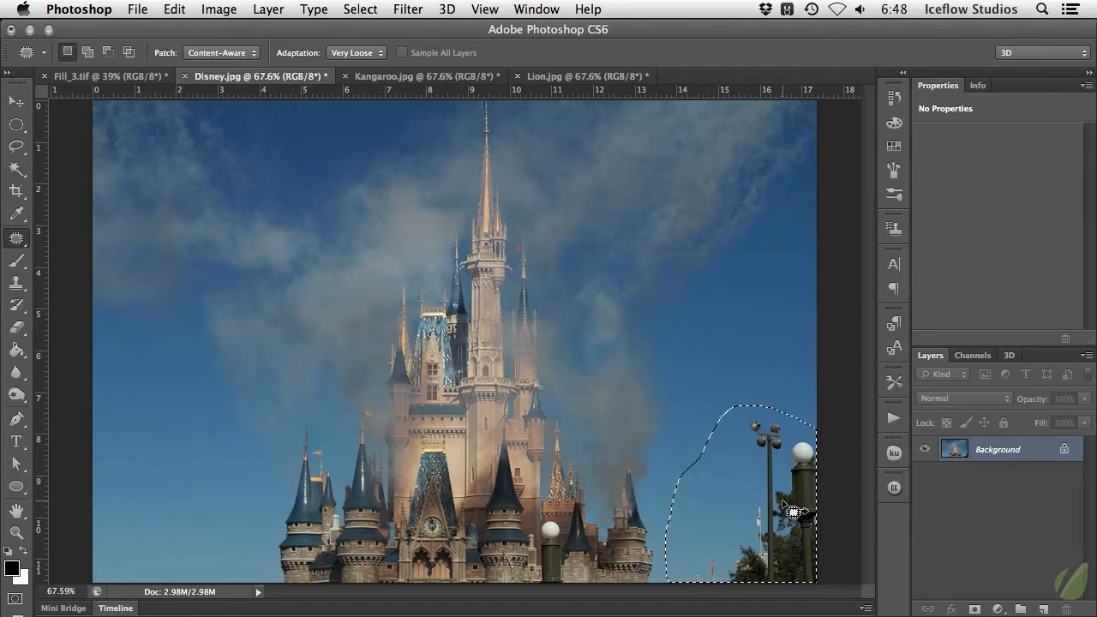
{"action": "left_click_drag", "start_coordinate": [792, 511], "coordinate": [209, 496]}
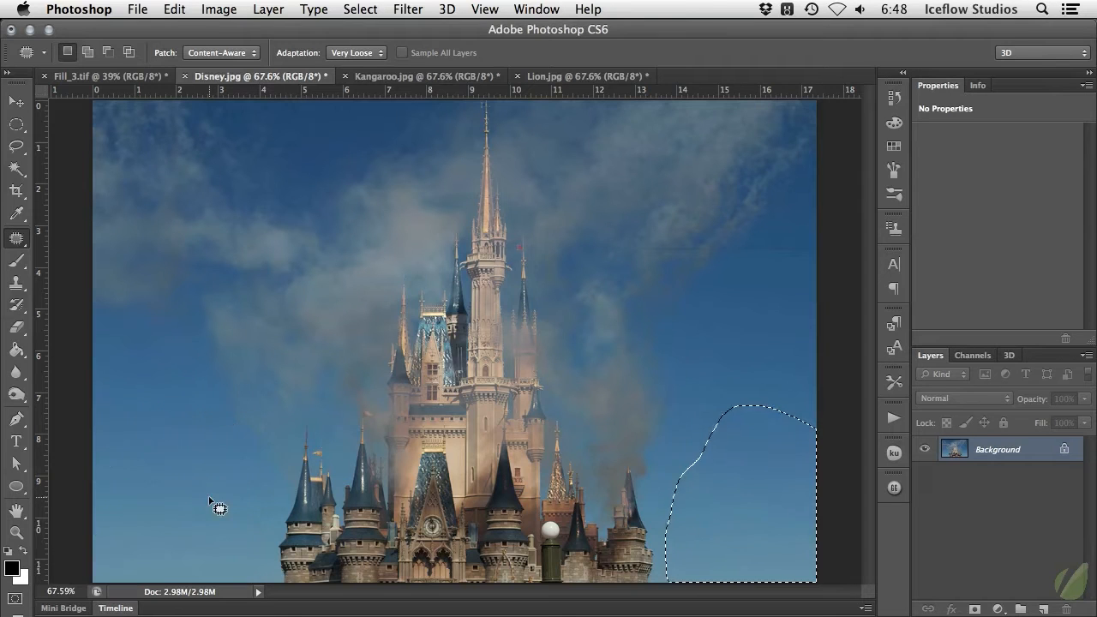
{"action": "key", "text": "super+d"}
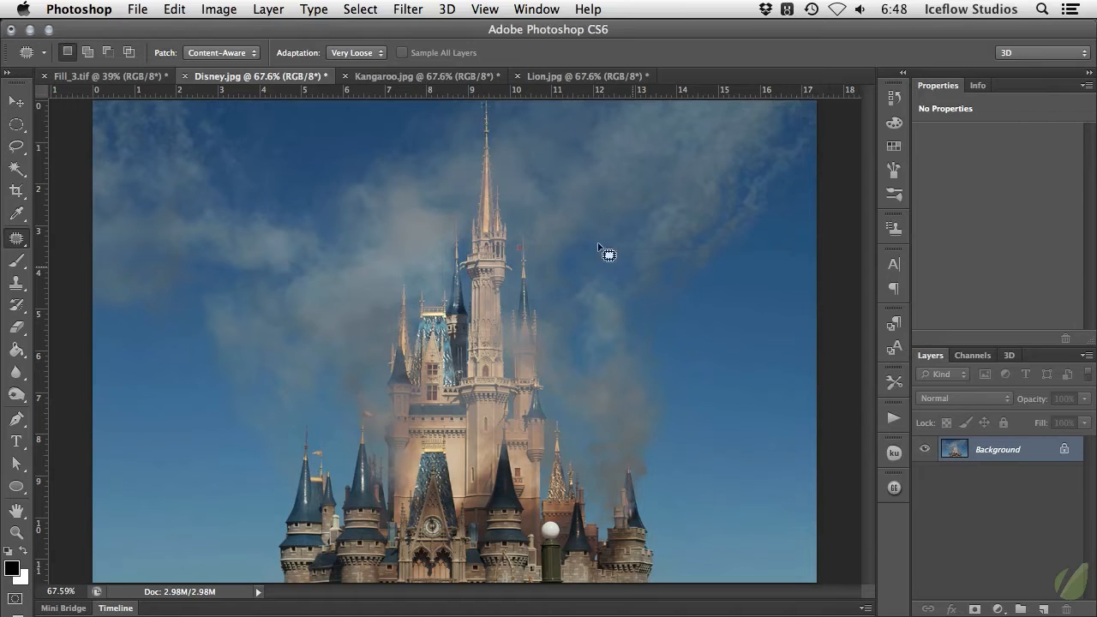
Step: In Kangaroo.jpg, outline the reclining kangaroo in the foreground with the Content-Aware Move tool in Move mode
{"action": "left_click", "coordinate": [397, 77]}
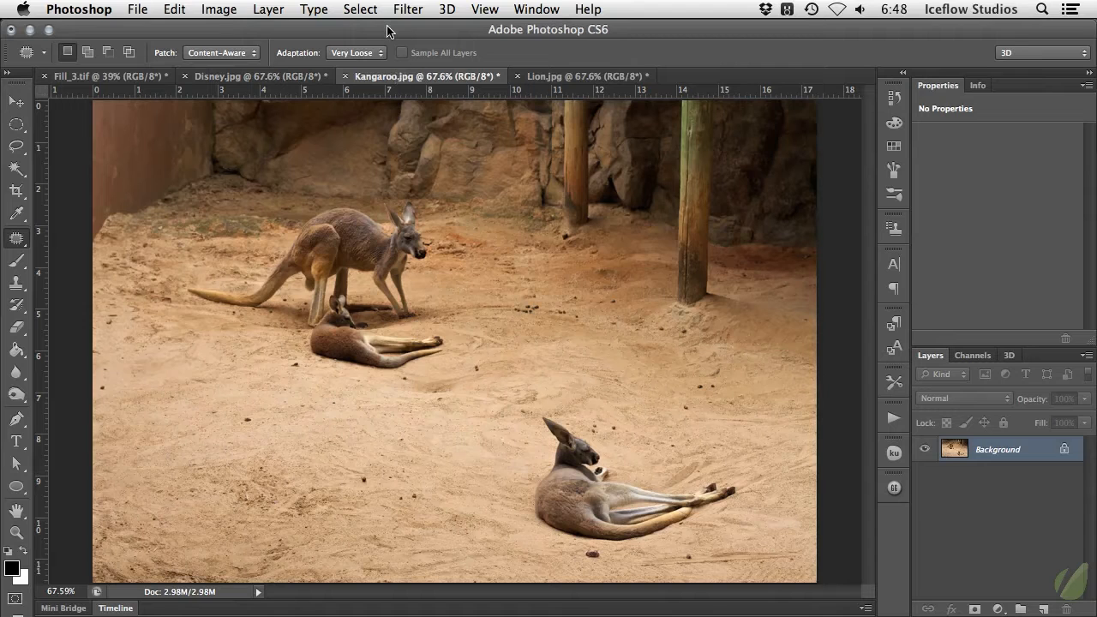
{"action": "left_click", "coordinate": [16, 238]}
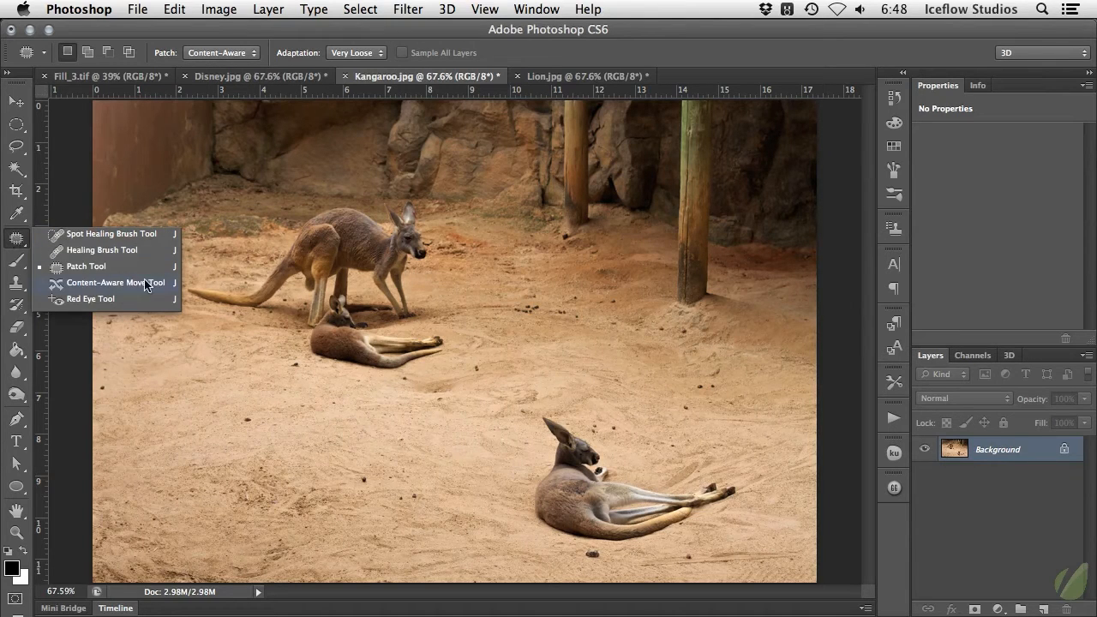
{"action": "left_click", "coordinate": [168, 283]}
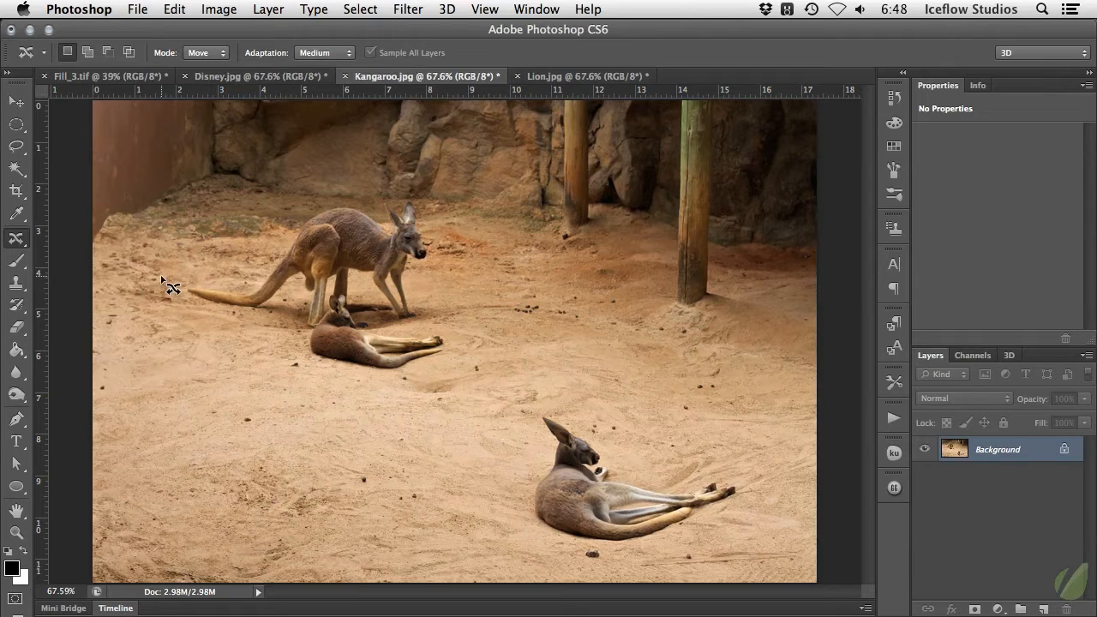
{"action": "left_click", "coordinate": [207, 52]}
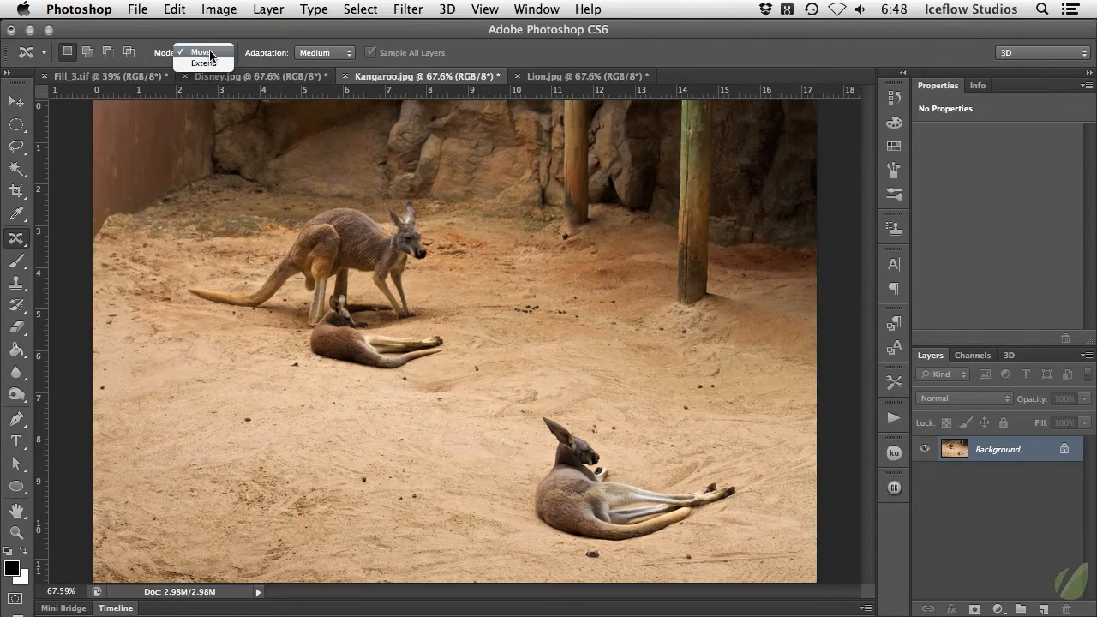
{"action": "left_click", "coordinate": [215, 51]}
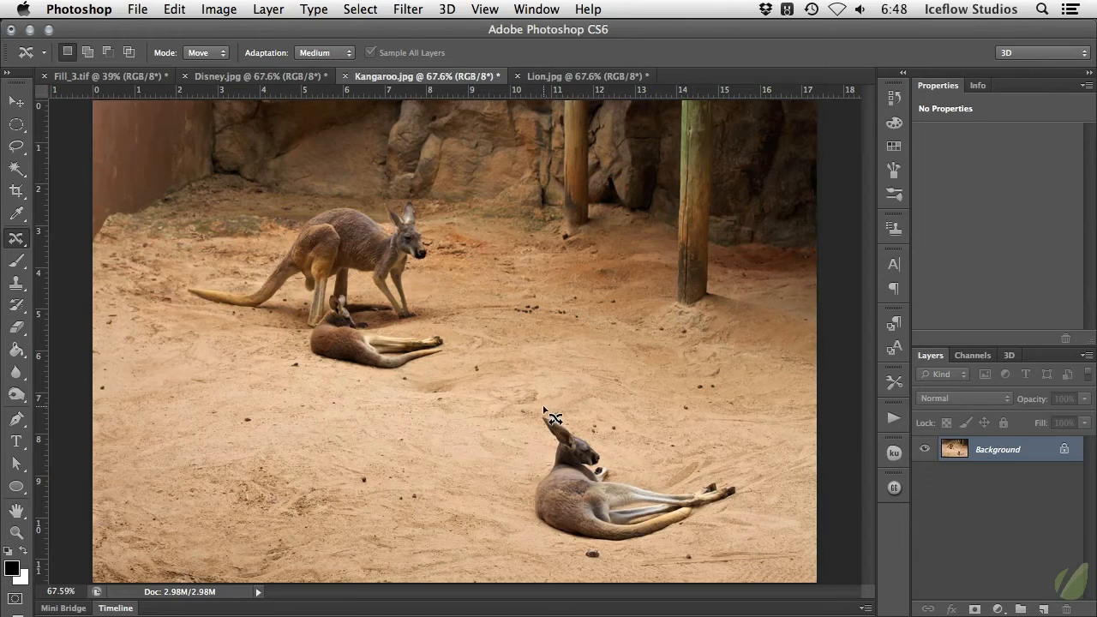
{"action": "mouse_move", "coordinate": [543, 410]}
{"action": "left_mouse_down"}
{"action": "mouse_move", "coordinate": [518, 520]}
{"action": "mouse_move", "coordinate": [561, 545]}
{"action": "mouse_move", "coordinate": [660, 550]}
{"action": "mouse_move", "coordinate": [730, 522]}
{"action": "mouse_move", "coordinate": [754, 499]}
{"action": "mouse_move", "coordinate": [756, 482]}
{"action": "mouse_move", "coordinate": [731, 472]}
{"action": "mouse_move", "coordinate": [630, 460]}
{"action": "mouse_move", "coordinate": [559, 413]}
{"action": "left_mouse_up"}
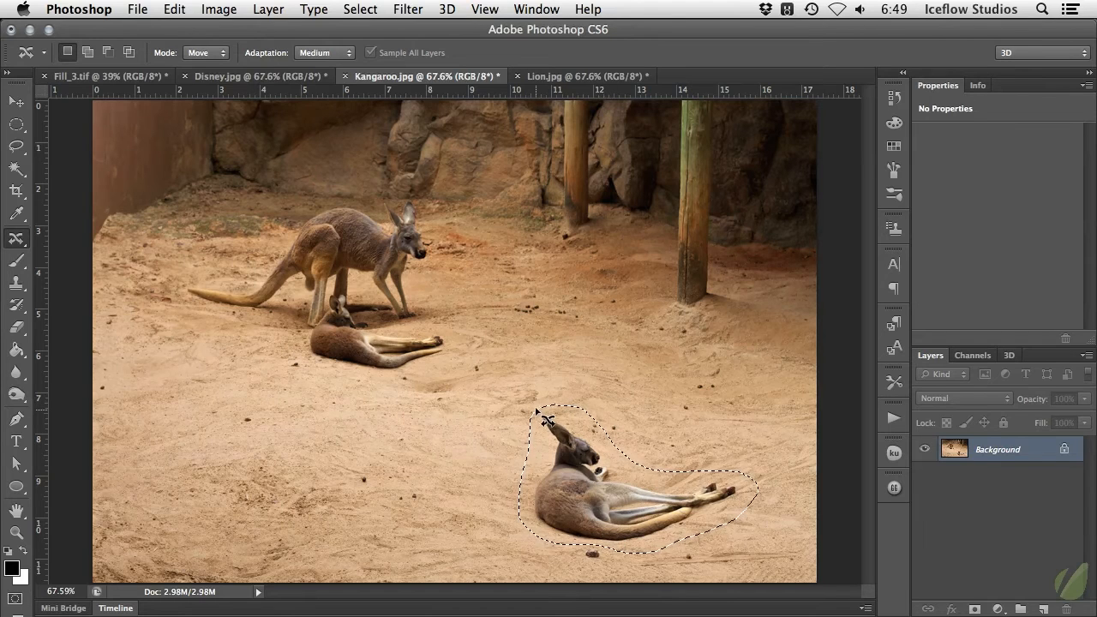
Step: Set the adaptation to Very Loose and move the outlined kangaroo to just below the other two, then deselect
{"action": "left_click", "coordinate": [323, 53]}
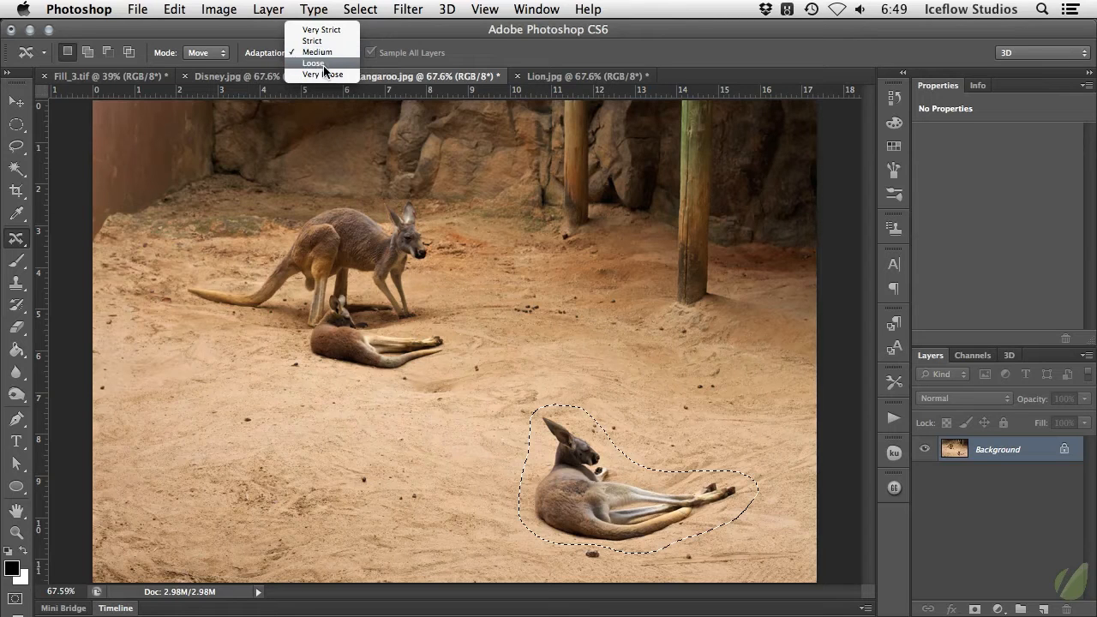
{"action": "left_click", "coordinate": [322, 74]}
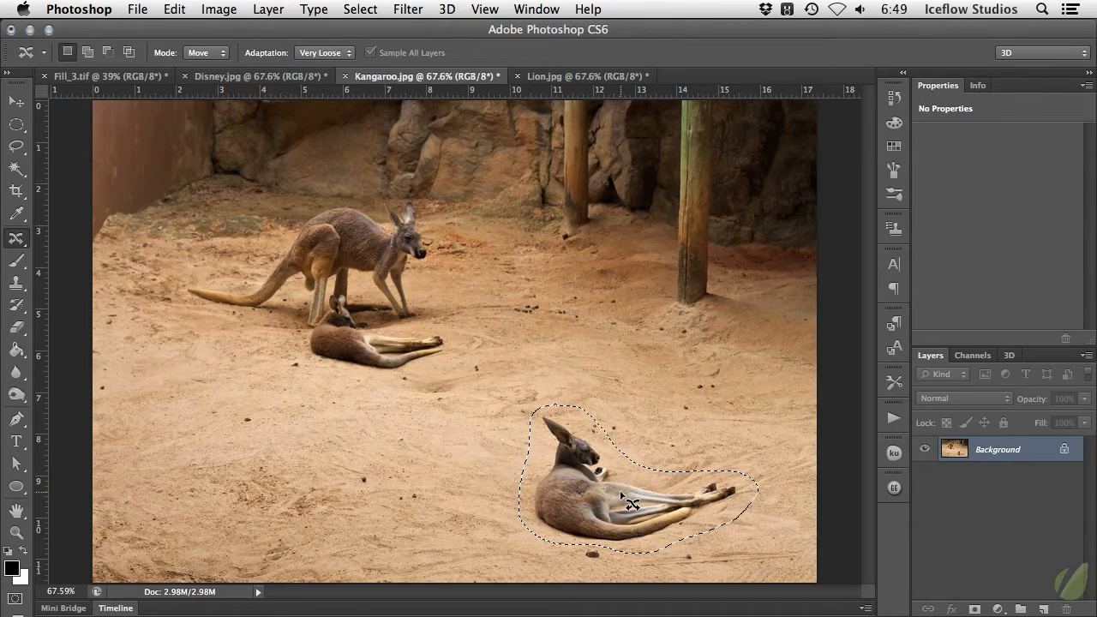
{"action": "left_click_drag", "start_coordinate": [617, 484], "coordinate": [296, 406]}
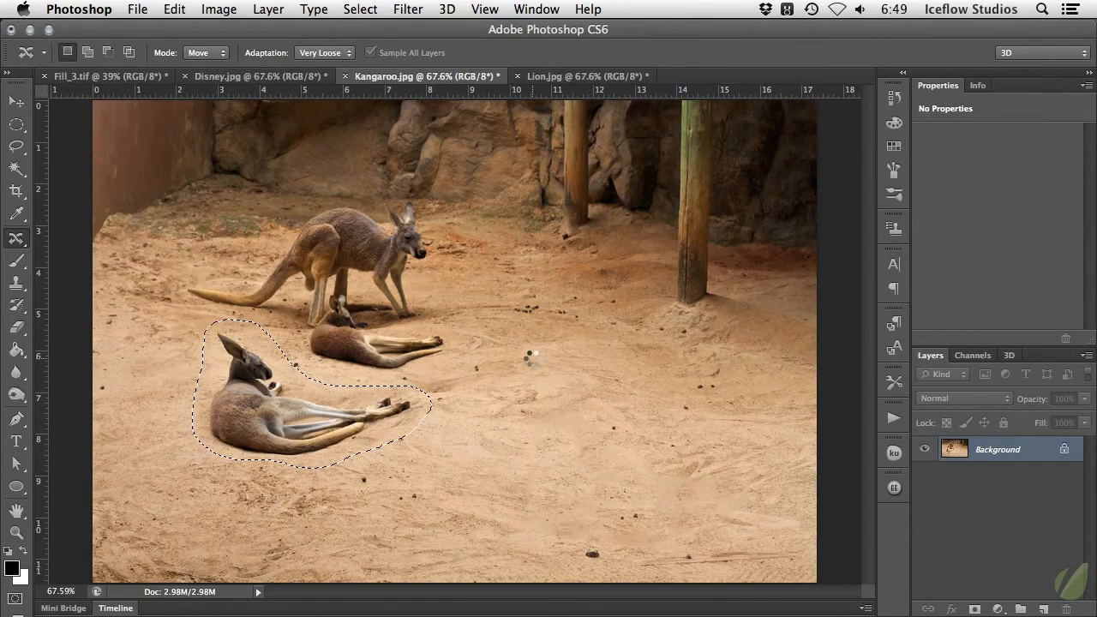
{"action": "key", "text": "super+d"}
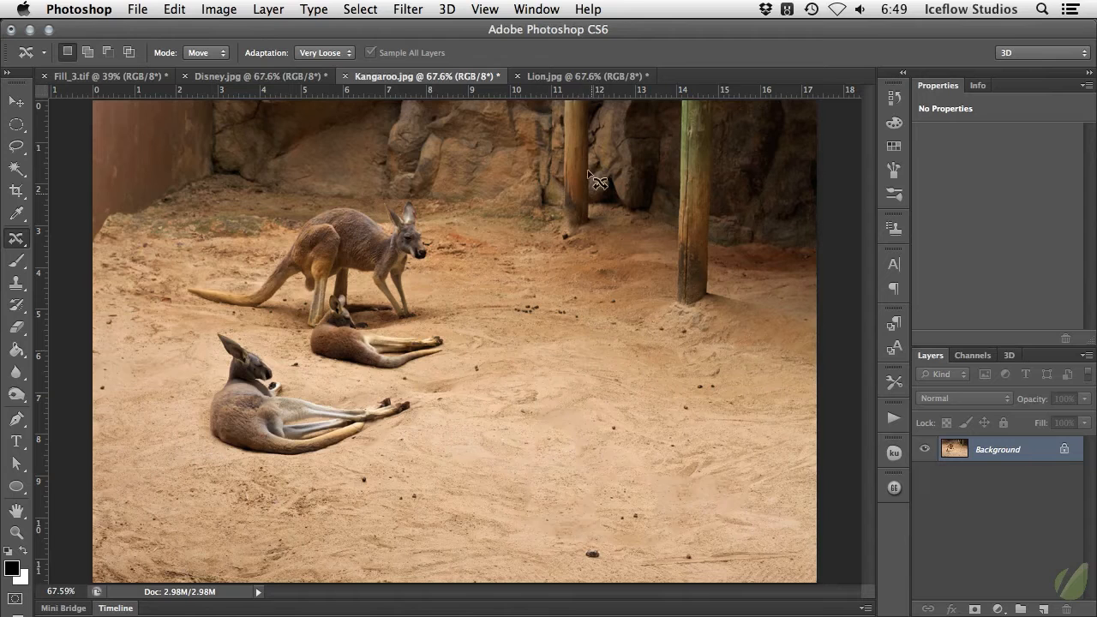
Step: In Lion.jpg, outline the lion's body behind the front legs, including the tail, with the Content-Aware Move tool in Extend mode
{"action": "left_click", "coordinate": [582, 76]}
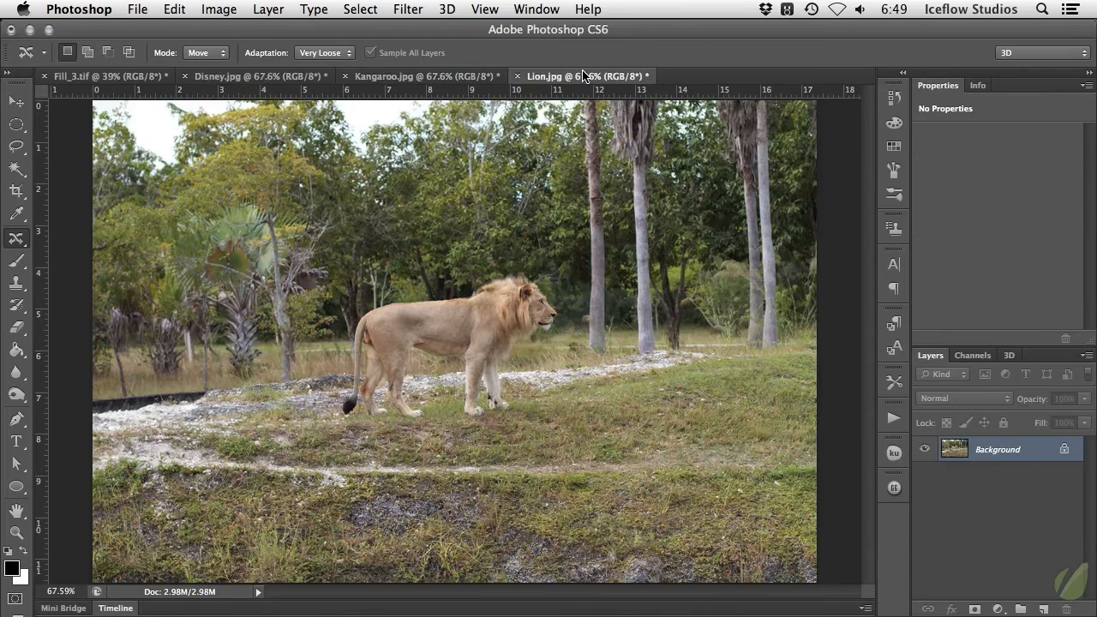
{"action": "left_click", "coordinate": [213, 55]}
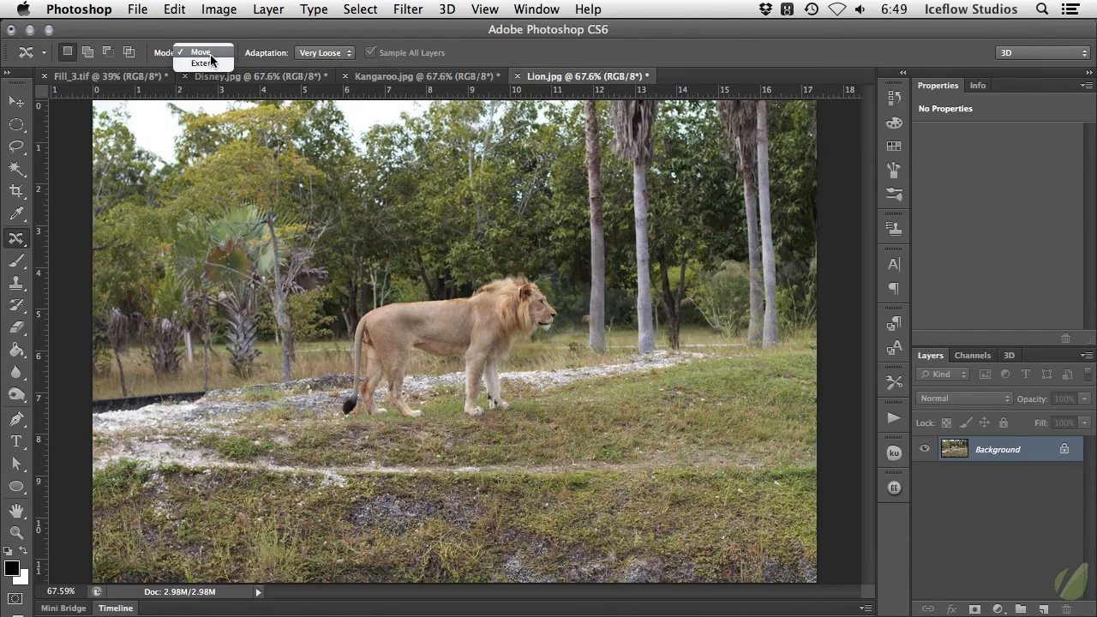
{"action": "left_click", "coordinate": [214, 61]}
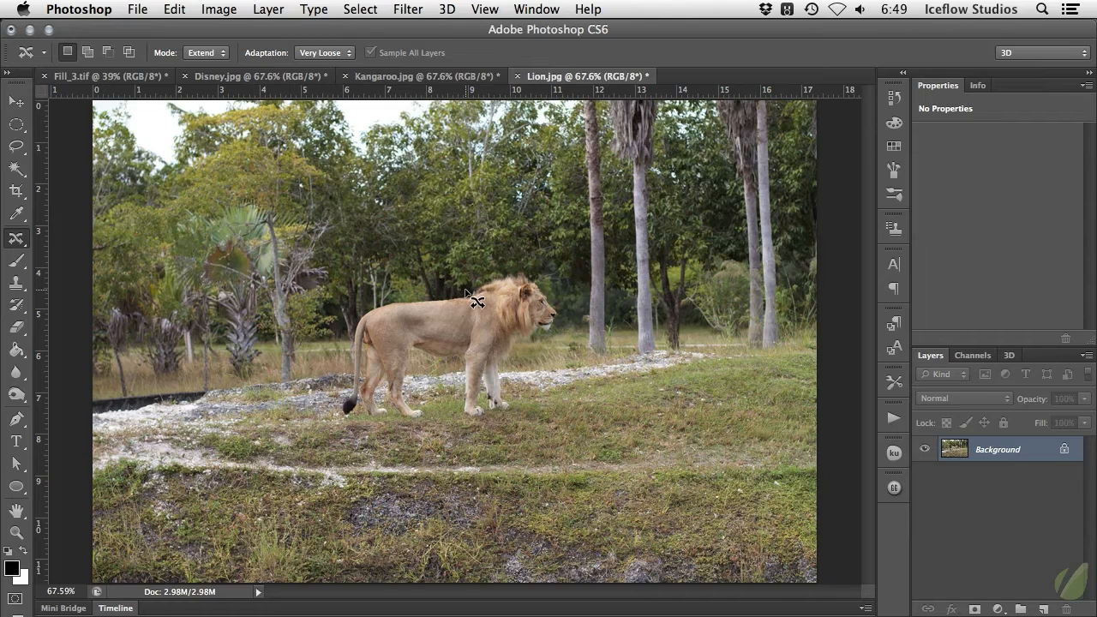
{"action": "mouse_move", "coordinate": [465, 292]}
{"action": "left_mouse_down"}
{"action": "mouse_move", "coordinate": [454, 403]}
{"action": "mouse_move", "coordinate": [439, 420]}
{"action": "mouse_move", "coordinate": [343, 428]}
{"action": "mouse_move", "coordinate": [330, 417]}
{"action": "mouse_move", "coordinate": [337, 338]}
{"action": "mouse_move", "coordinate": [360, 299]}
{"action": "mouse_move", "coordinate": [447, 289]}
{"action": "mouse_move", "coordinate": [465, 313]}
{"action": "left_mouse_up"}
Step: Set the adaptation to Loose and shift the outlined hindquarters slightly backward to lengthen the lion's body, then deselect
{"action": "left_click", "coordinate": [324, 54]}
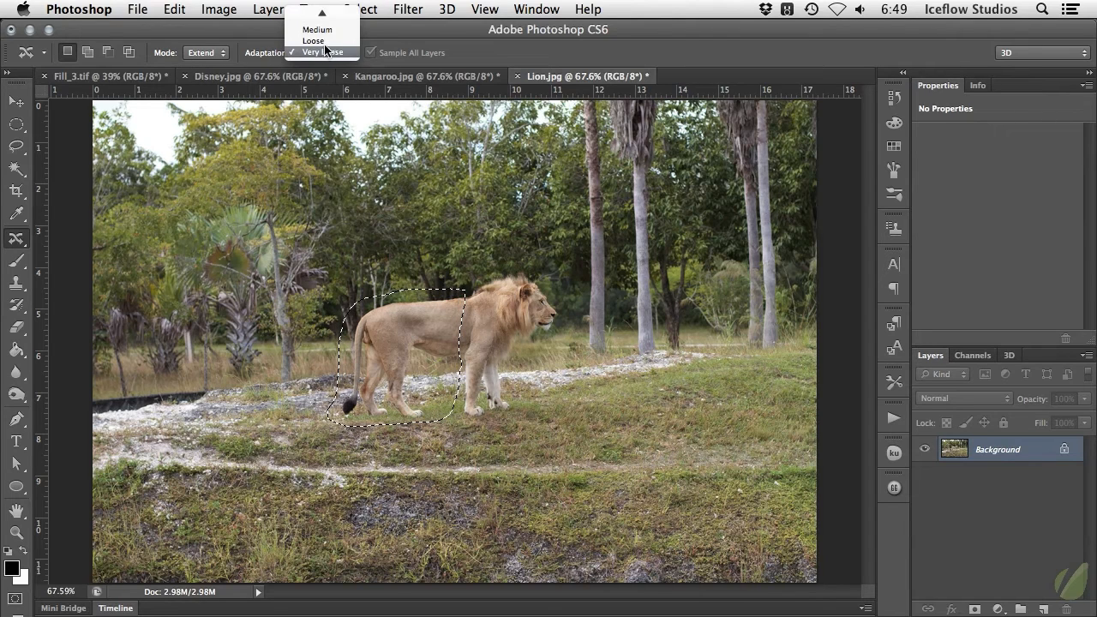
{"action": "left_click", "coordinate": [331, 41]}
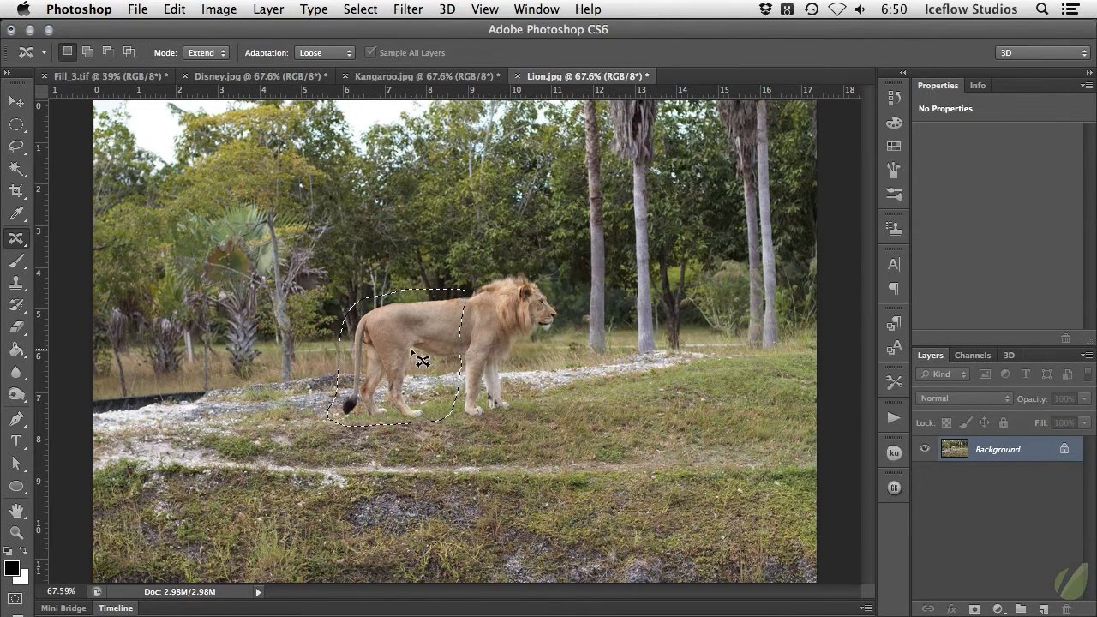
{"action": "left_click_drag", "start_coordinate": [406, 347], "coordinate": [392, 349]}
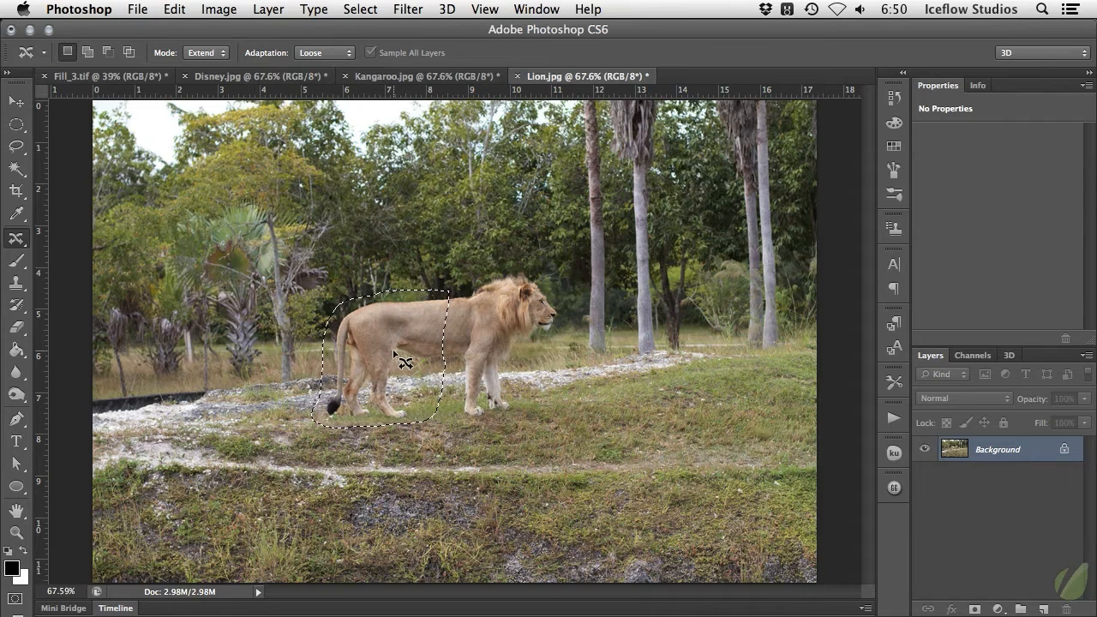
{"action": "key", "text": "super+d"}
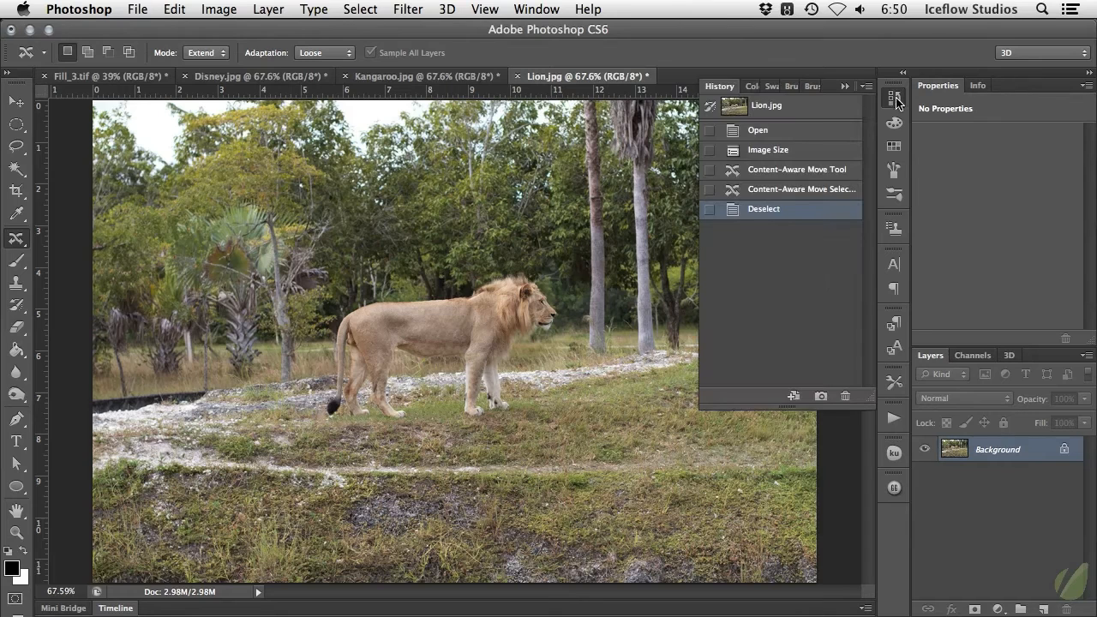
Step: Compare the lion before and after lengthening by switching between the Image Size and Deselect history states
{"action": "left_click", "coordinate": [893, 97]}
{"action": "left_click", "coordinate": [801, 154]}
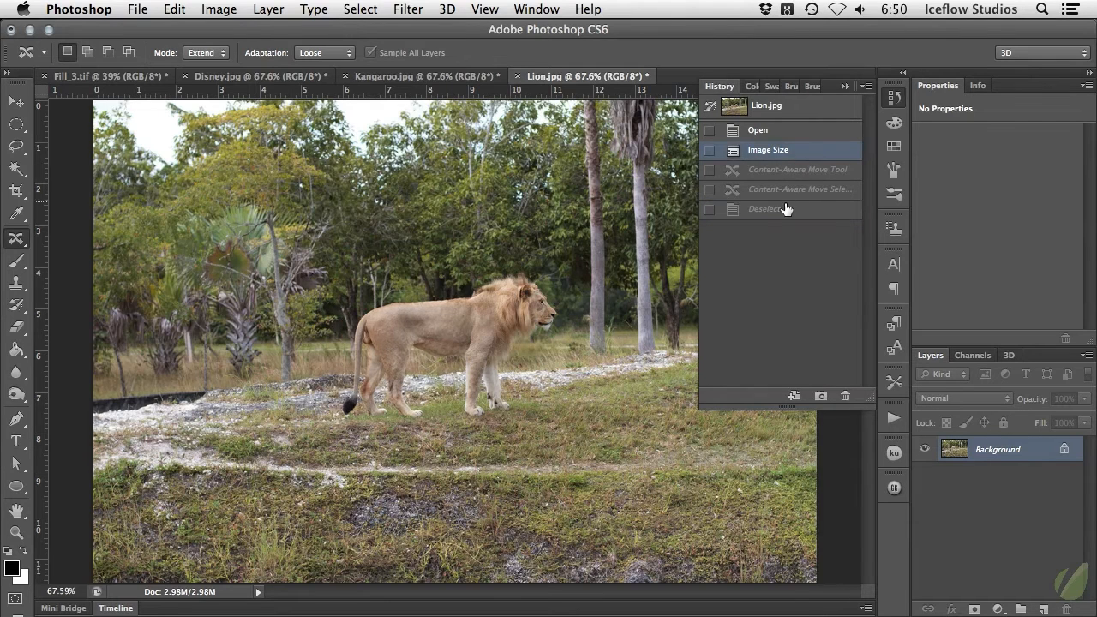
{"action": "left_click", "coordinate": [785, 209]}
{"action": "left_click", "coordinate": [786, 157]}
{"action": "left_click", "coordinate": [780, 212]}
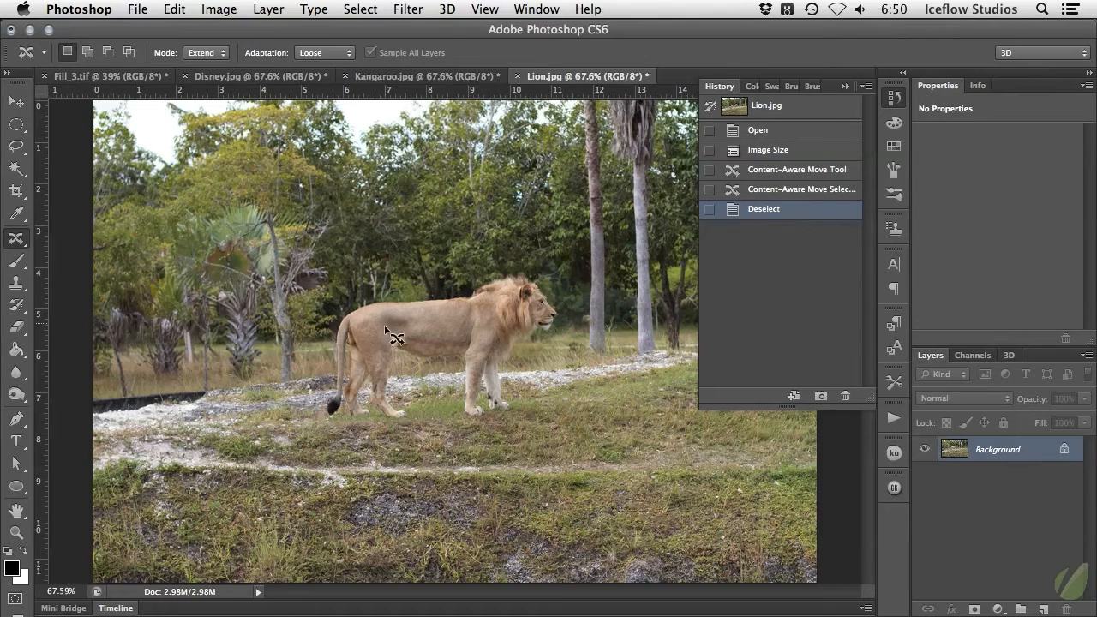
Step: Outline the lion's belly and extend it slightly downward with Strict adaptation, then deselect
{"action": "mouse_move", "coordinate": [379, 319]}
{"action": "left_mouse_down"}
{"action": "mouse_move", "coordinate": [377, 367]}
{"action": "mouse_move", "coordinate": [395, 379]}
{"action": "mouse_move", "coordinate": [467, 382]}
{"action": "mouse_move", "coordinate": [480, 367]}
{"action": "mouse_move", "coordinate": [479, 327]}
{"action": "mouse_move", "coordinate": [467, 314]}
{"action": "mouse_move", "coordinate": [436, 317]}
{"action": "left_mouse_up"}
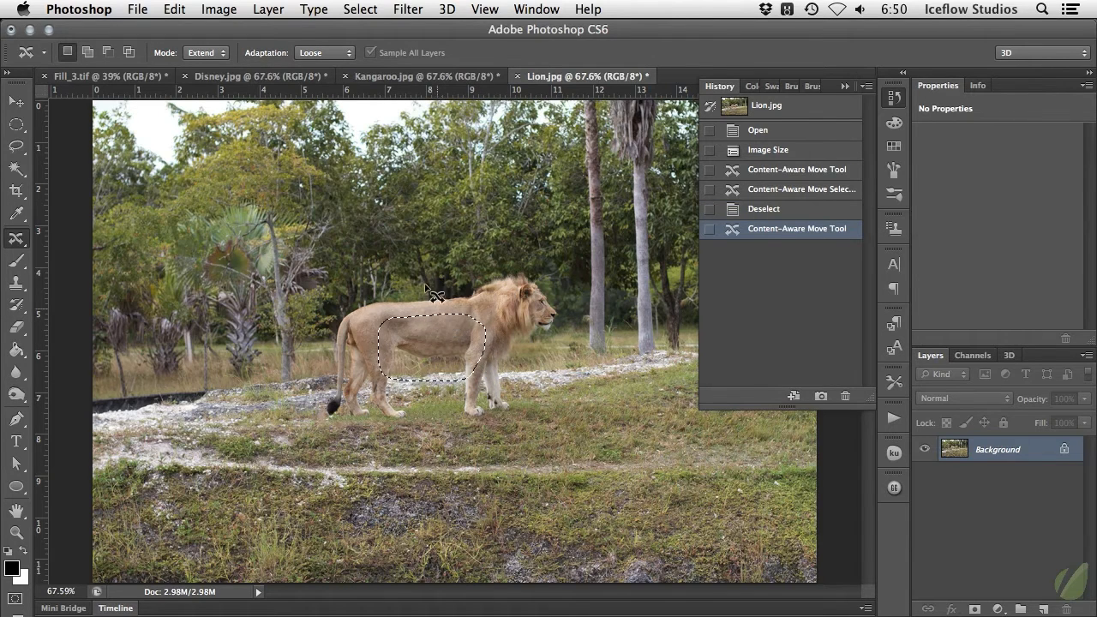
{"action": "left_click", "coordinate": [336, 53]}
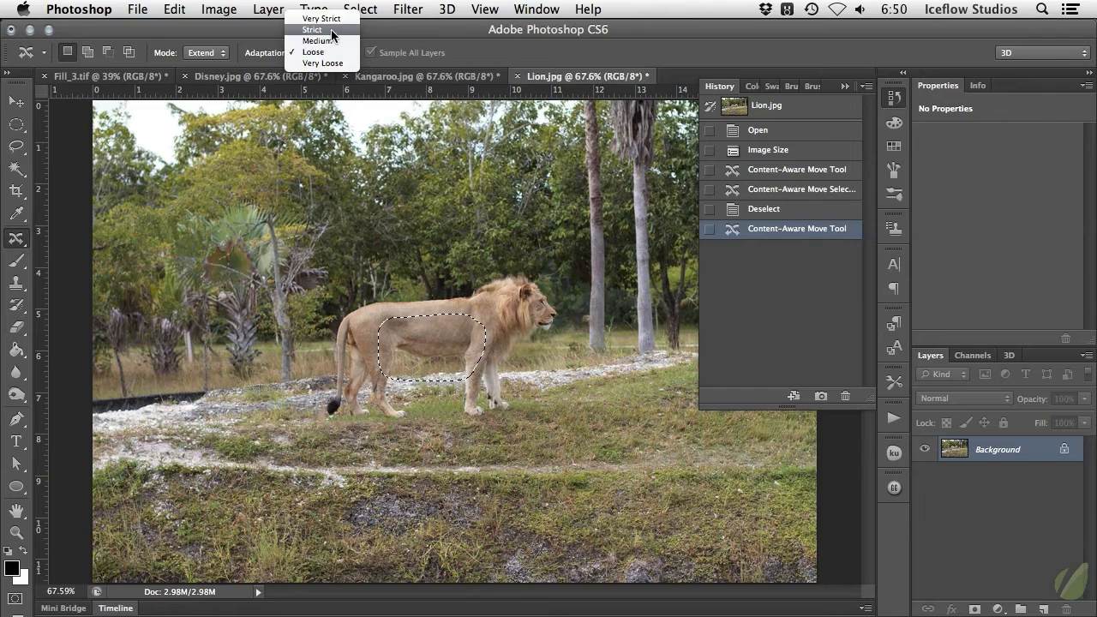
{"action": "left_click", "coordinate": [312, 29]}
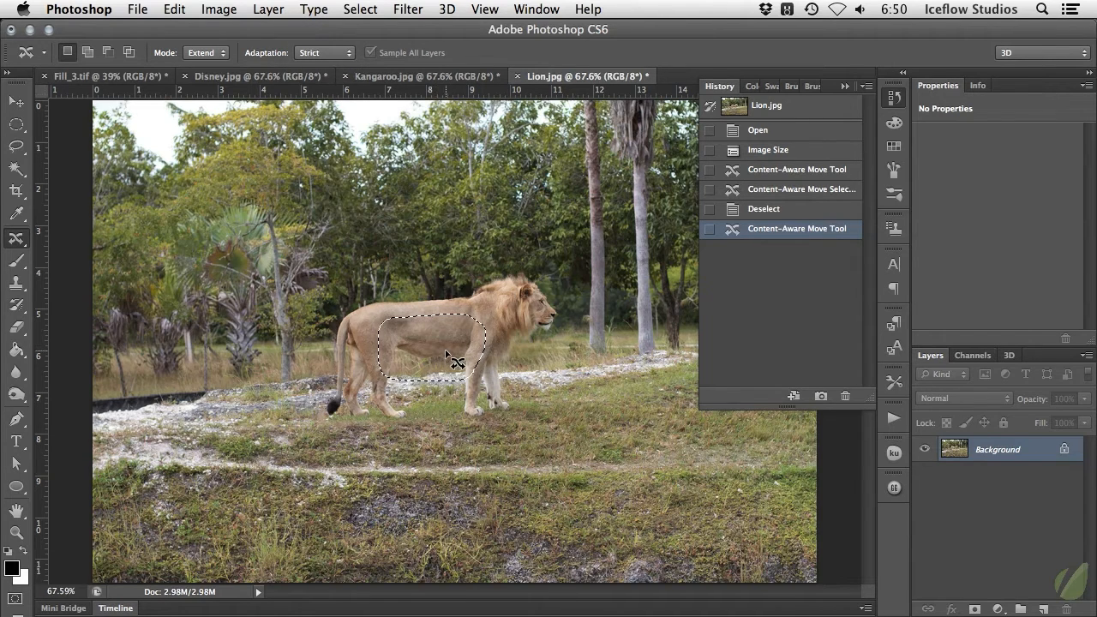
{"action": "left_click_drag", "start_coordinate": [462, 345], "coordinate": [463, 356]}
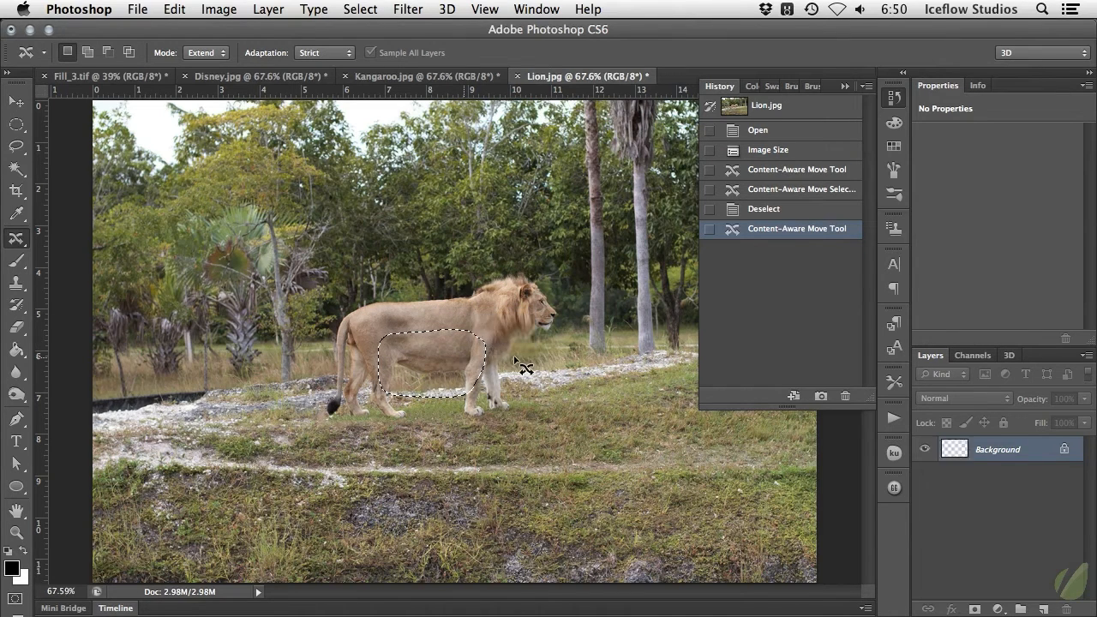
{"action": "left_click", "coordinate": [677, 291]}
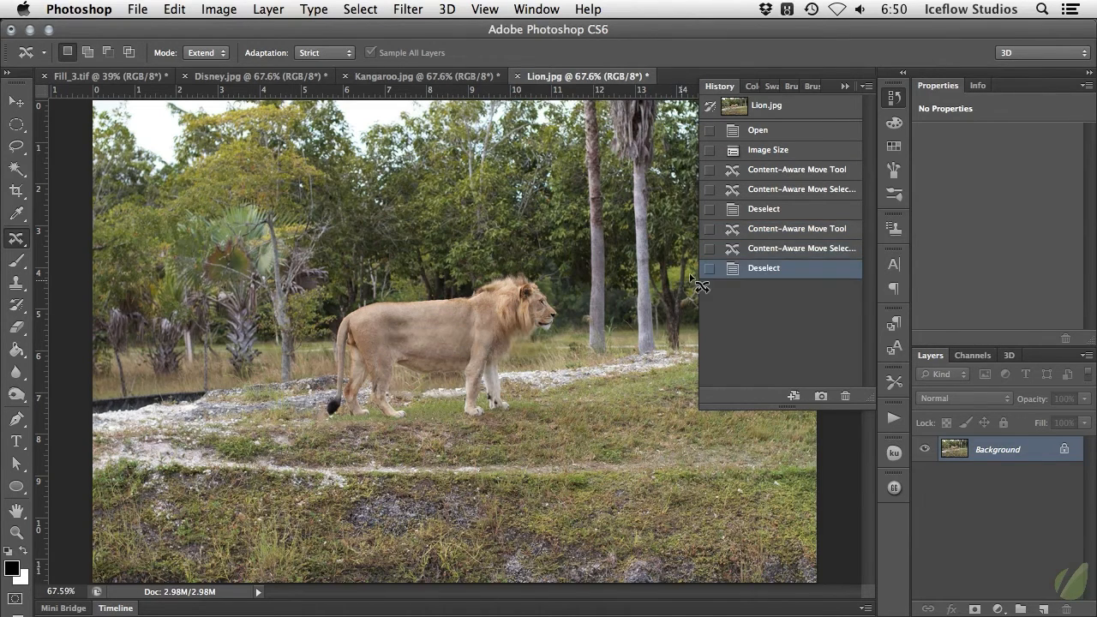
Step: Compare the resized original lion with the final extended version using the history states, then close the history
{"action": "left_click", "coordinate": [797, 151]}
{"action": "left_click", "coordinate": [798, 264]}
{"action": "key", "text": "super+z"}
{"action": "key", "text": "super+z"}
{"action": "left_click", "coordinate": [893, 97]}
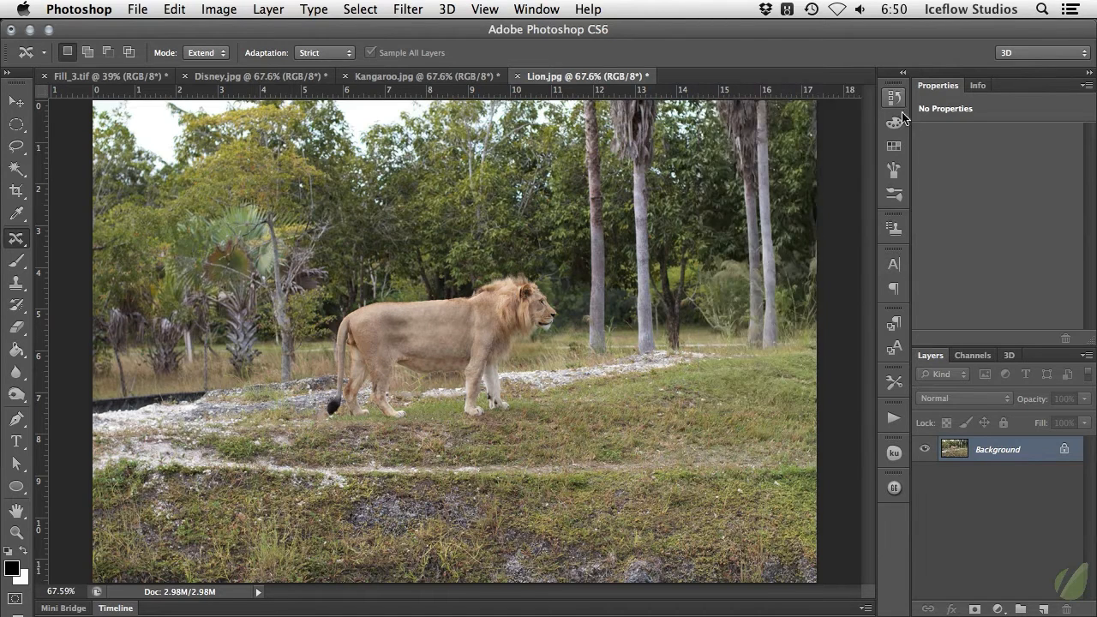